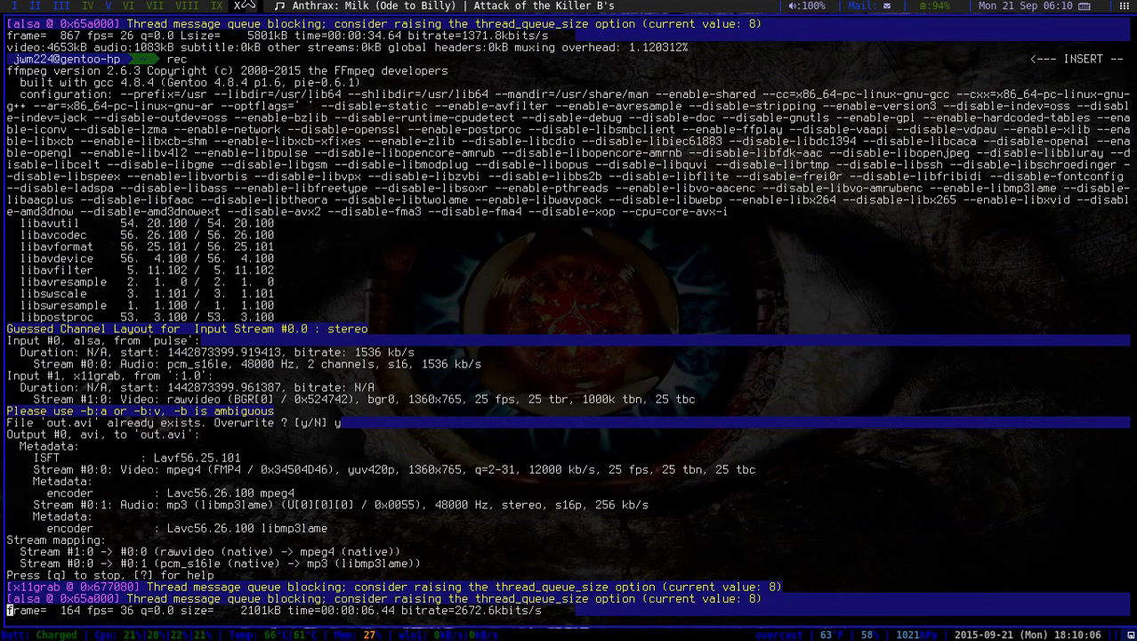
Step: Switch to workspace V and view the panel's application launcher menu
click(107, 7)
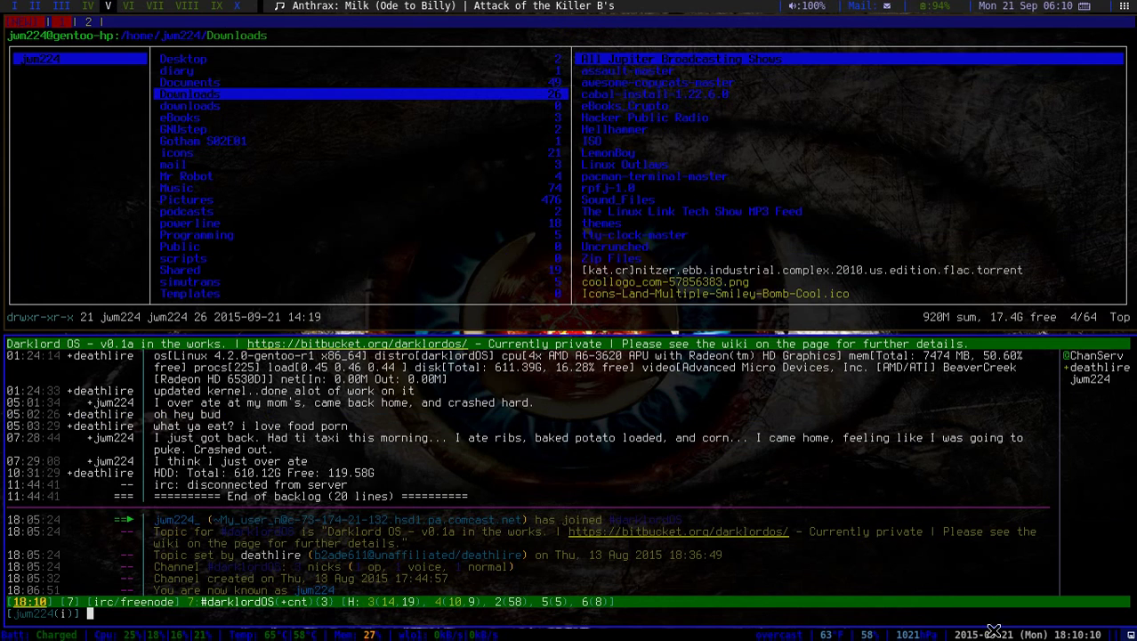
click(1130, 635)
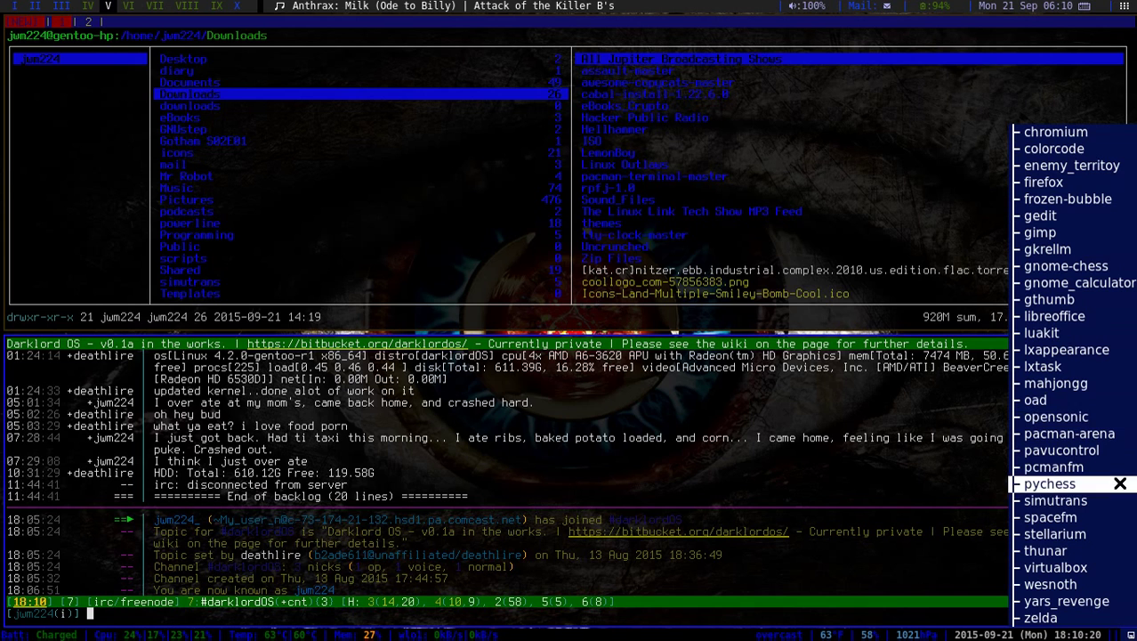
click(1077, 400)
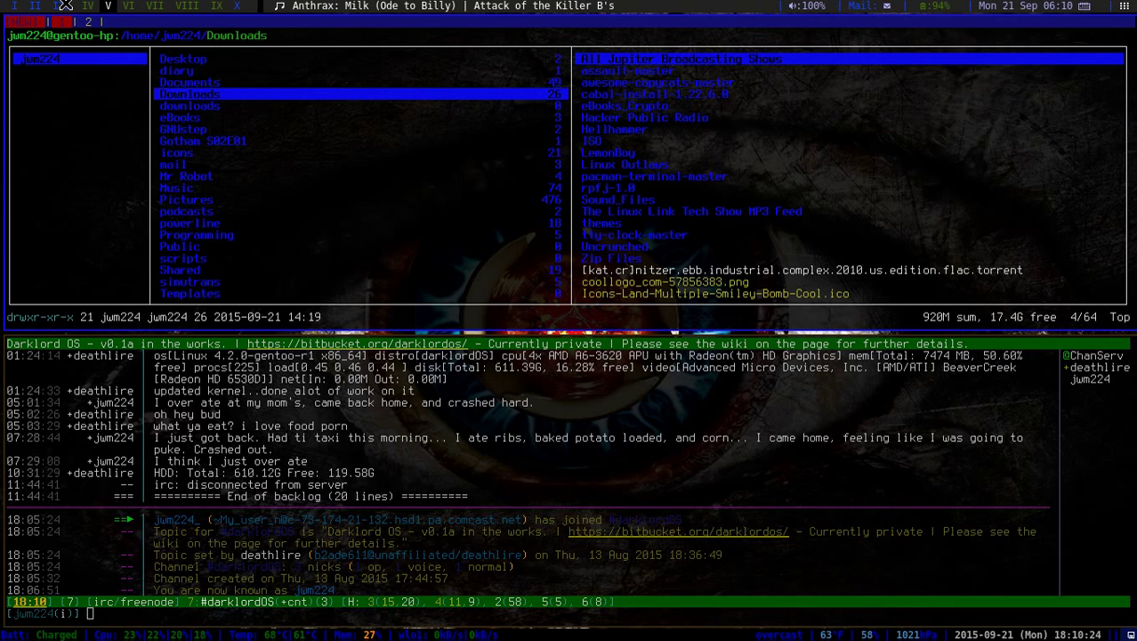
Step: Switch to the browser on workspace III and look through the Pastebin list for the panel scripts
click(64, 7)
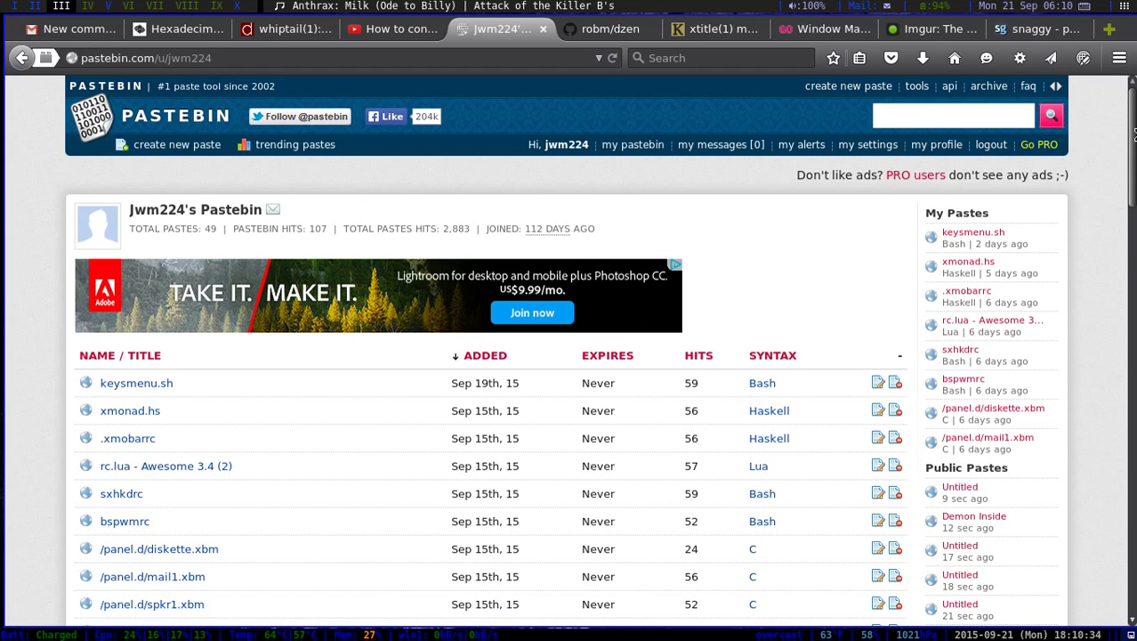
scroll(1132, 127, down, 8)
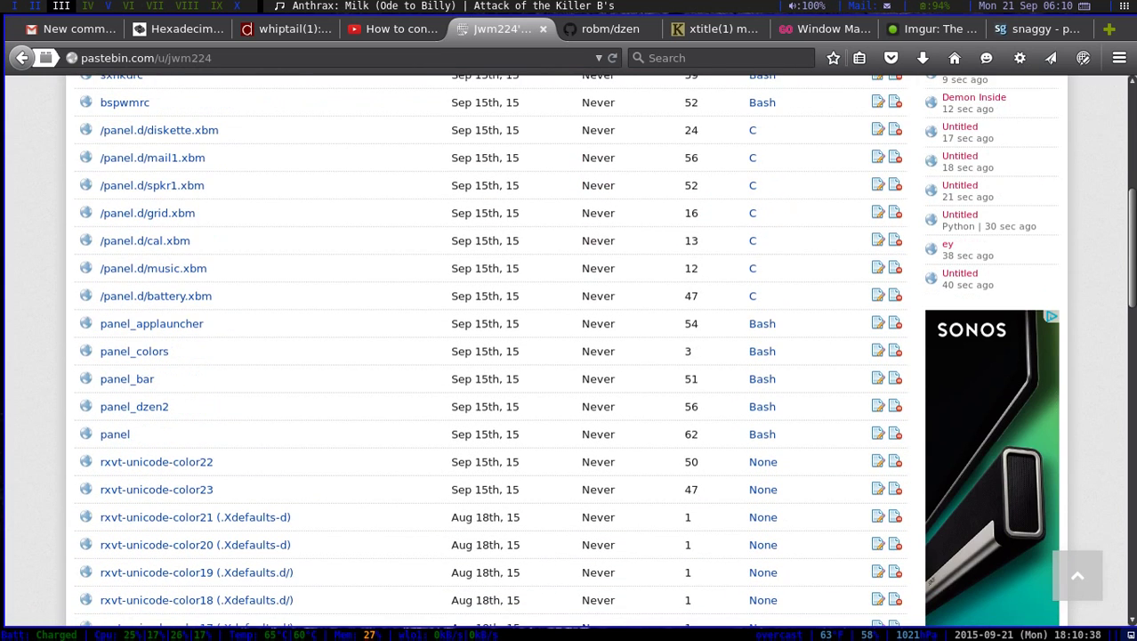
scroll(570, 356, up, 1)
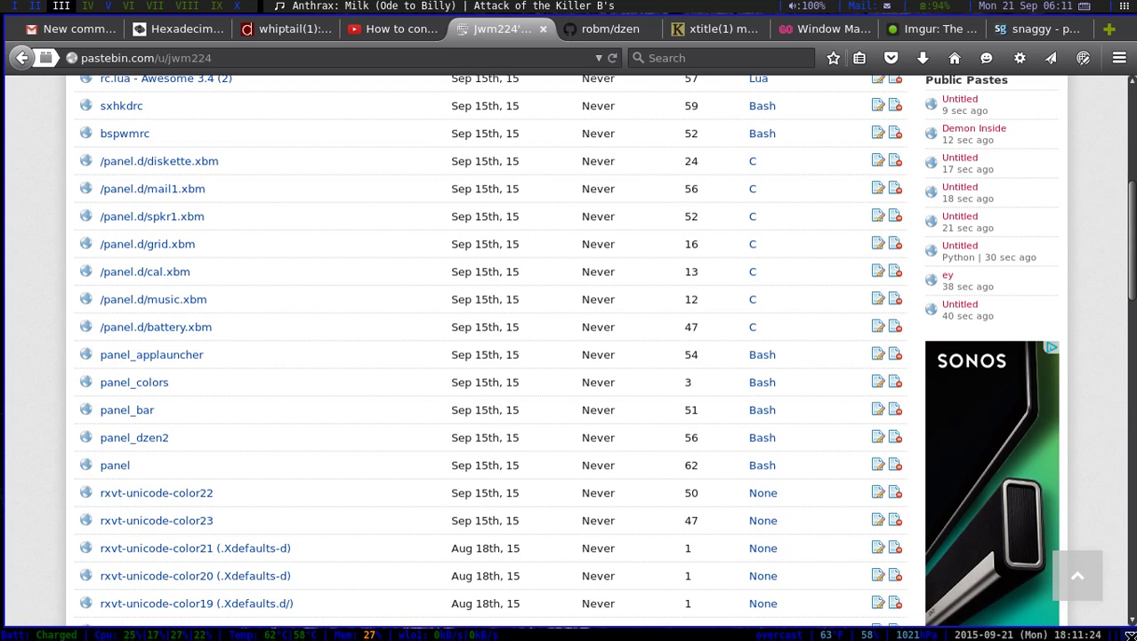
Step: Expand and collapse the panel's application launcher menu to demonstrate it over the browser
click(1130, 635)
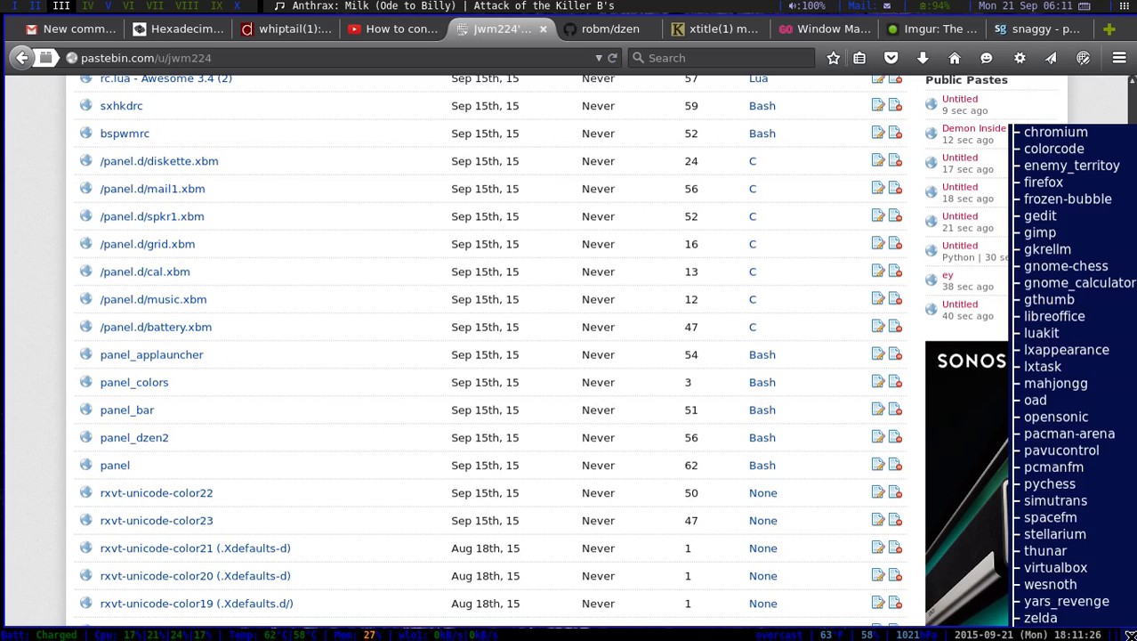
click(1130, 635)
click(1129, 635)
click(1129, 636)
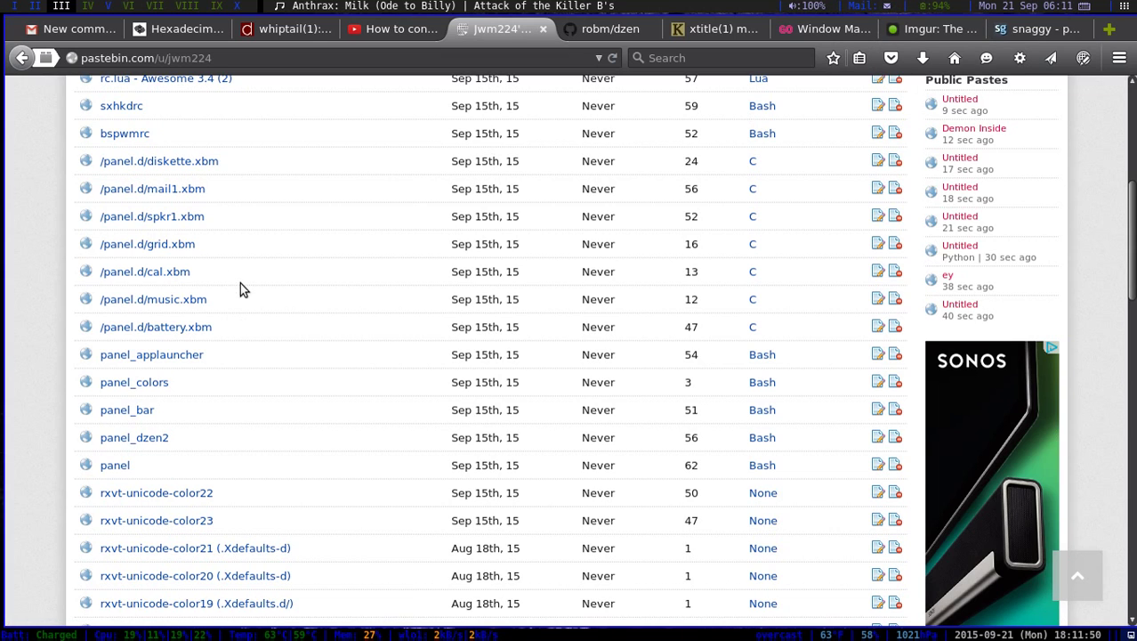
Step: Open the panel_applauncher paste and select all 17 lines of its script
click(173, 356)
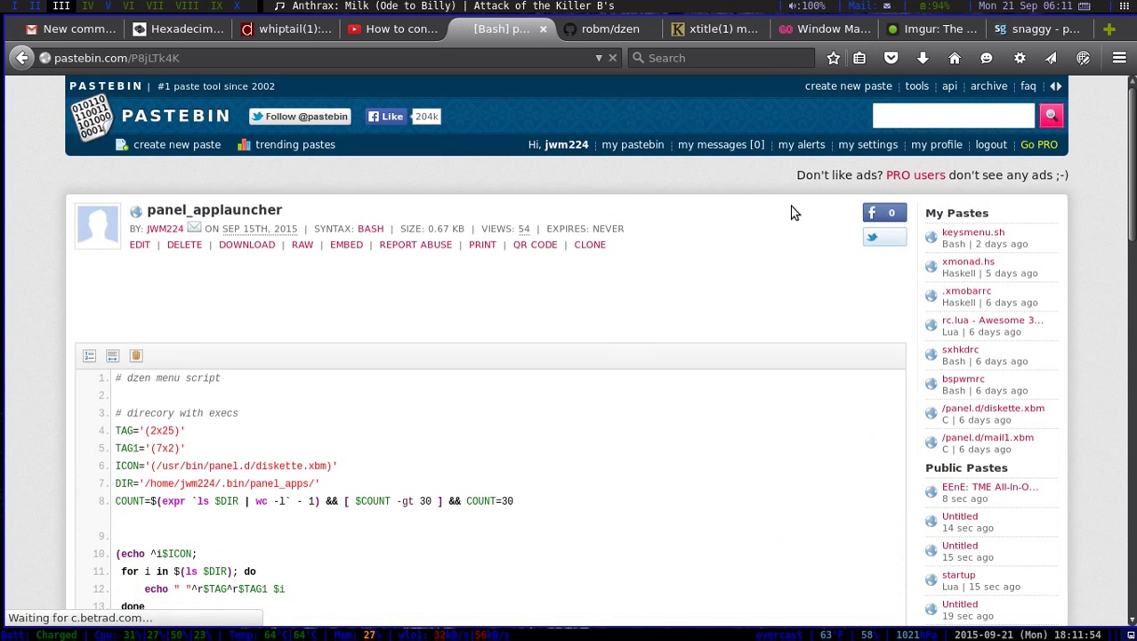
scroll(1133, 180, down, 4)
scroll(1134, 181, down, 1)
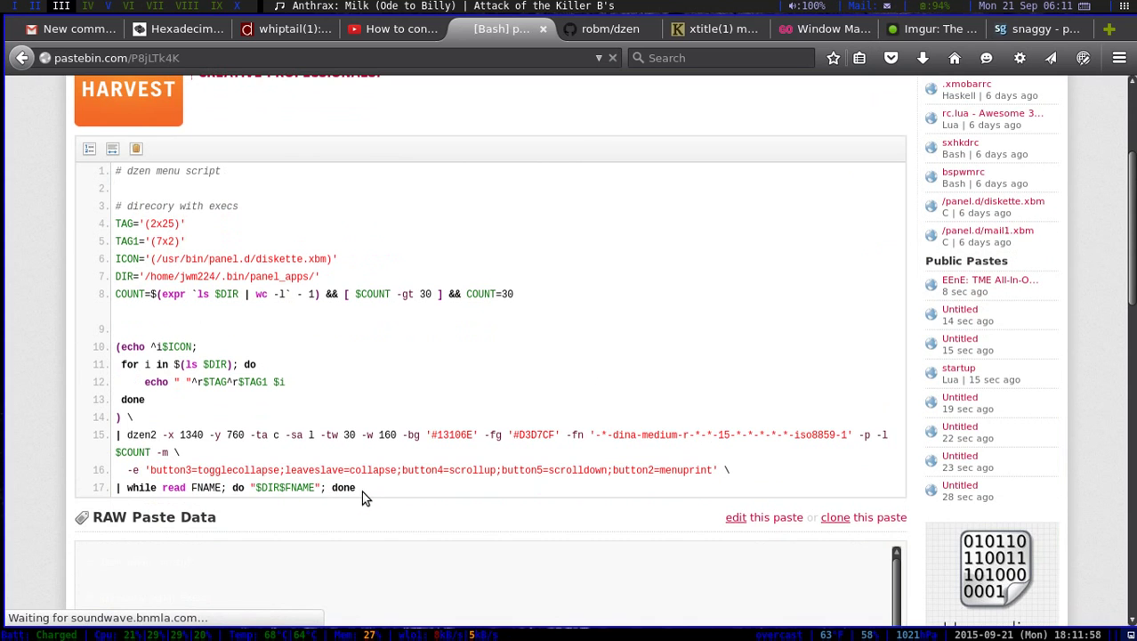
drag(361, 485, 255, 469)
click(255, 469)
drag(99, 337, 115, 174)
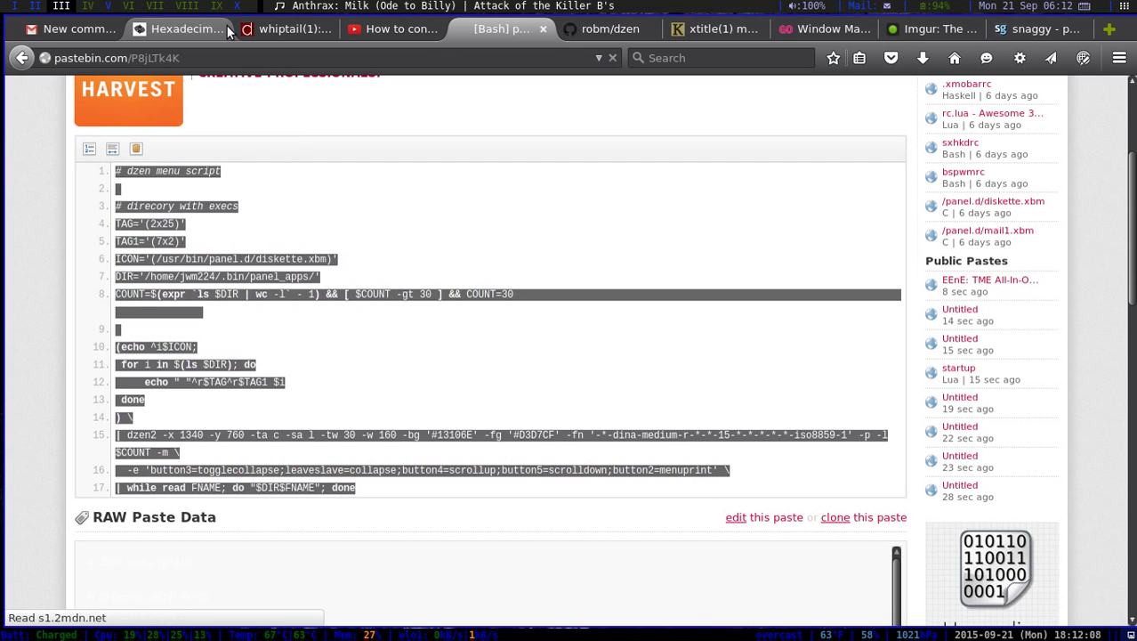
Step: Return to workspace V and change the second terminal tab's directory to /usr/bin
click(108, 5)
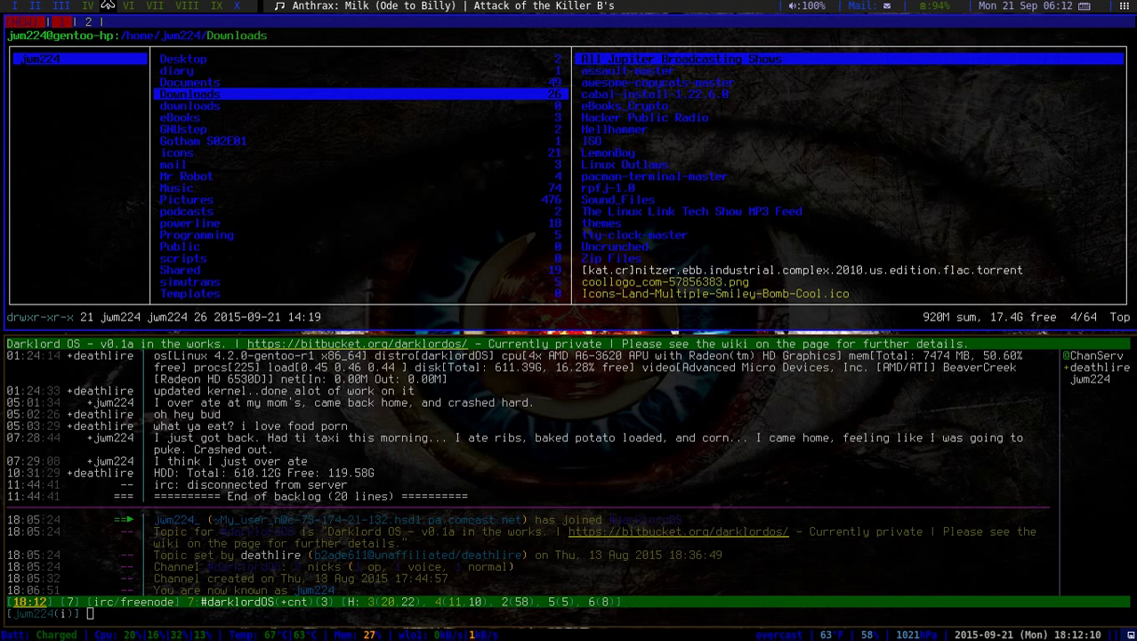
key(q)
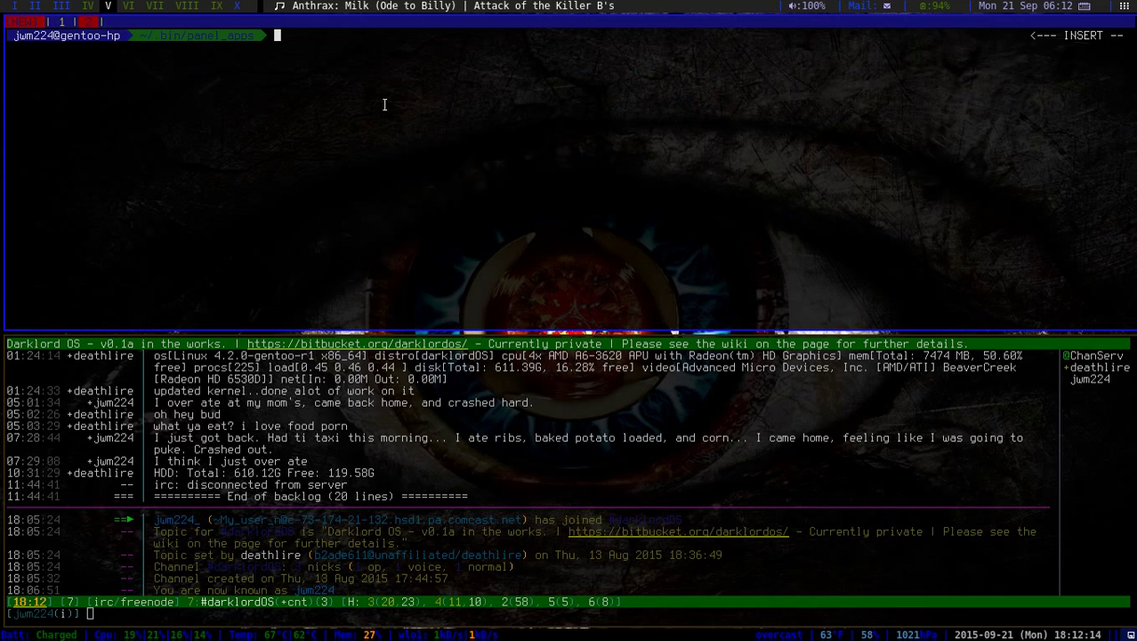
text(cd /usr/bin)
key(Return)
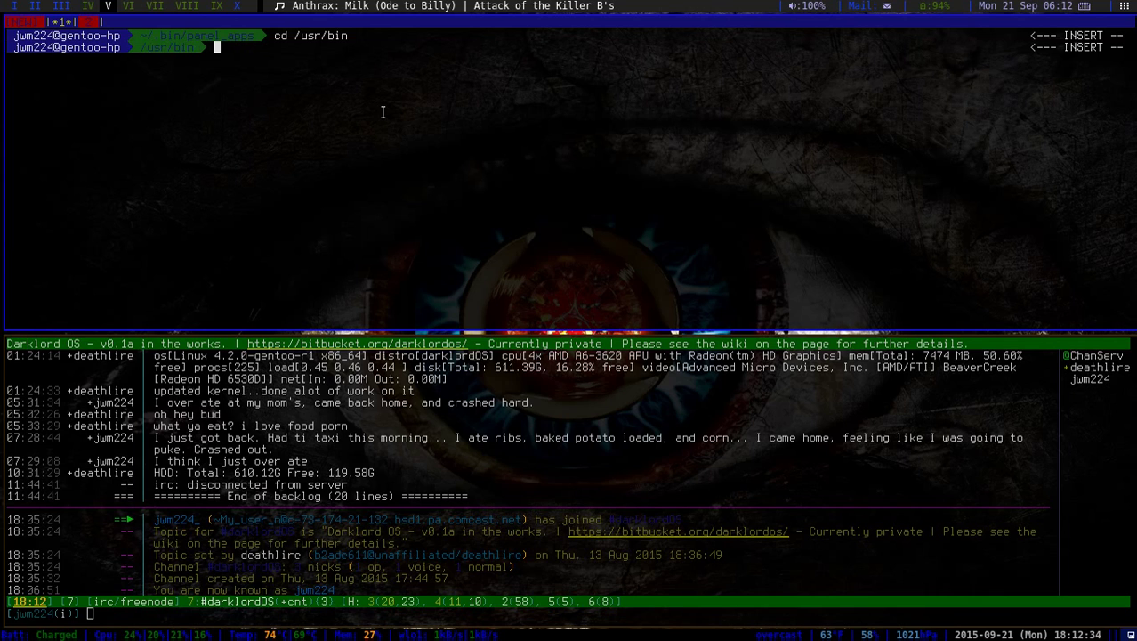
Step: Open panel_applauncher in vim, authenticating with the account password
text(vim panel_)
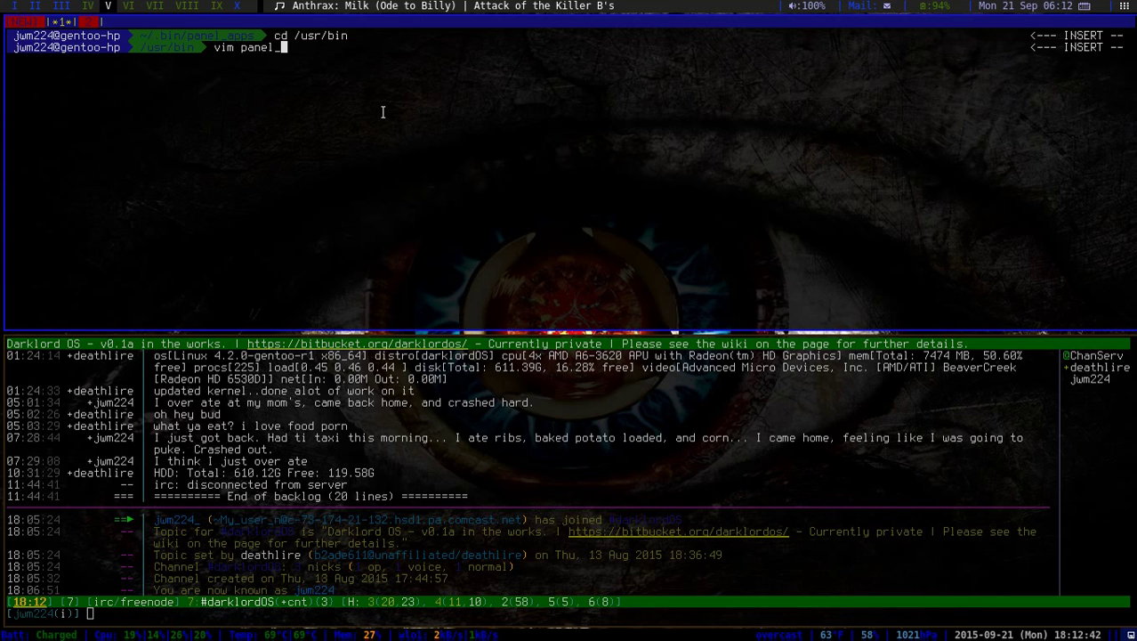
text(applauncher)
key(Return)
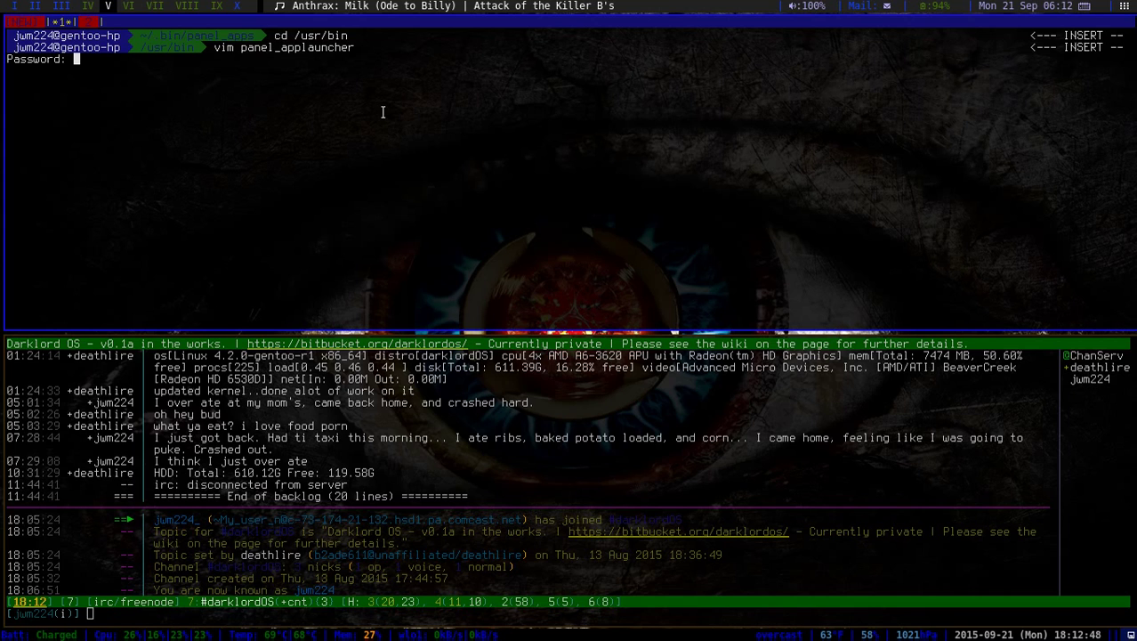
key(Return)
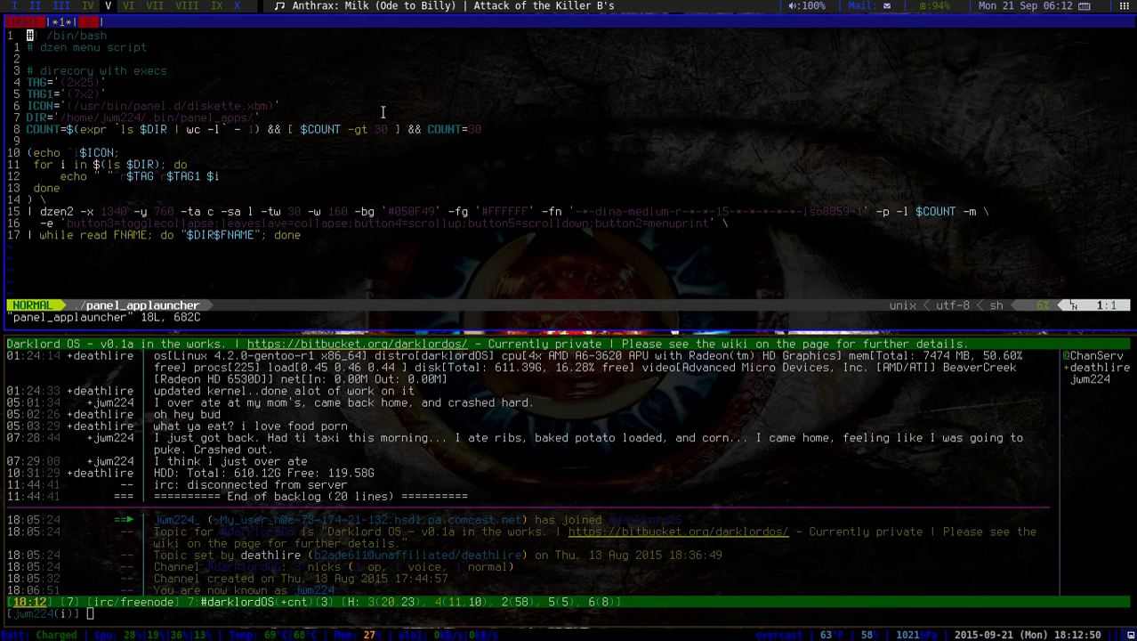
Step: Examine the panel_applauncher script line by line from the shebang to the final while loop and back
key(j)
key(j)
key(j)
key(j)
key(j)
key(j)
key(j)
key(j)
key(j)
key(j)
key(j)
key(j)
key(j)
key(j)
key(j)
key(j)
key(j)
key(k)
key(k)
key(k)
key(k)
key(k)
key(k)
key(k)
key(k)
key(k)
key(k)
key(k)
key(k)
key(k)
key(k)
key(k)
key(k)
key(k)
Step: Save the panel_applauncher script and quit vim
key(colon)
text(wq)
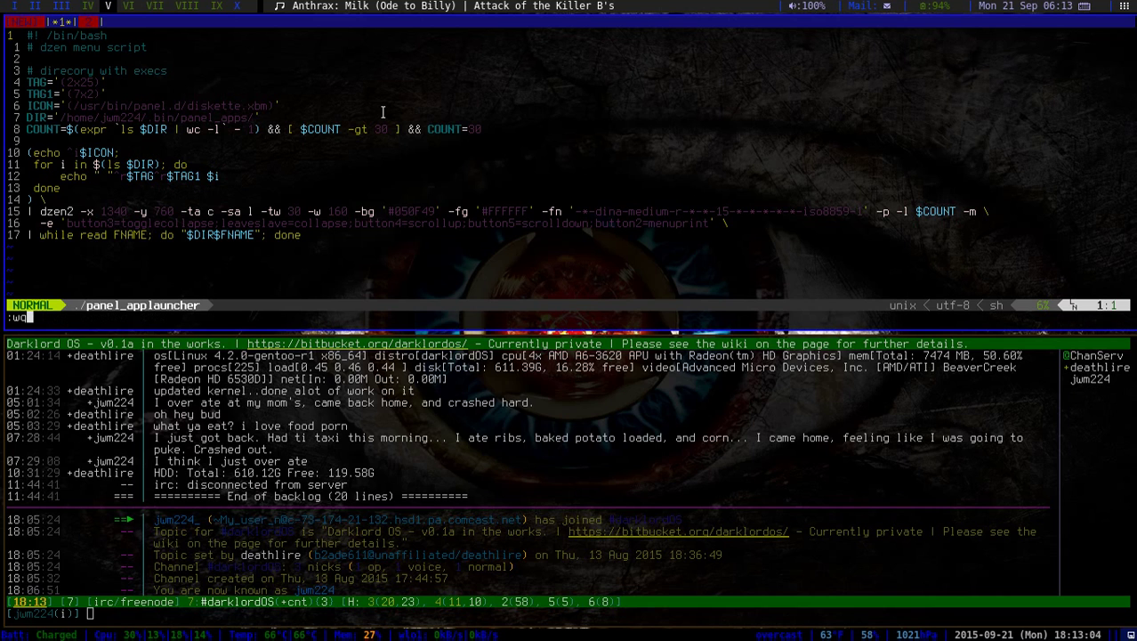
key(Return)
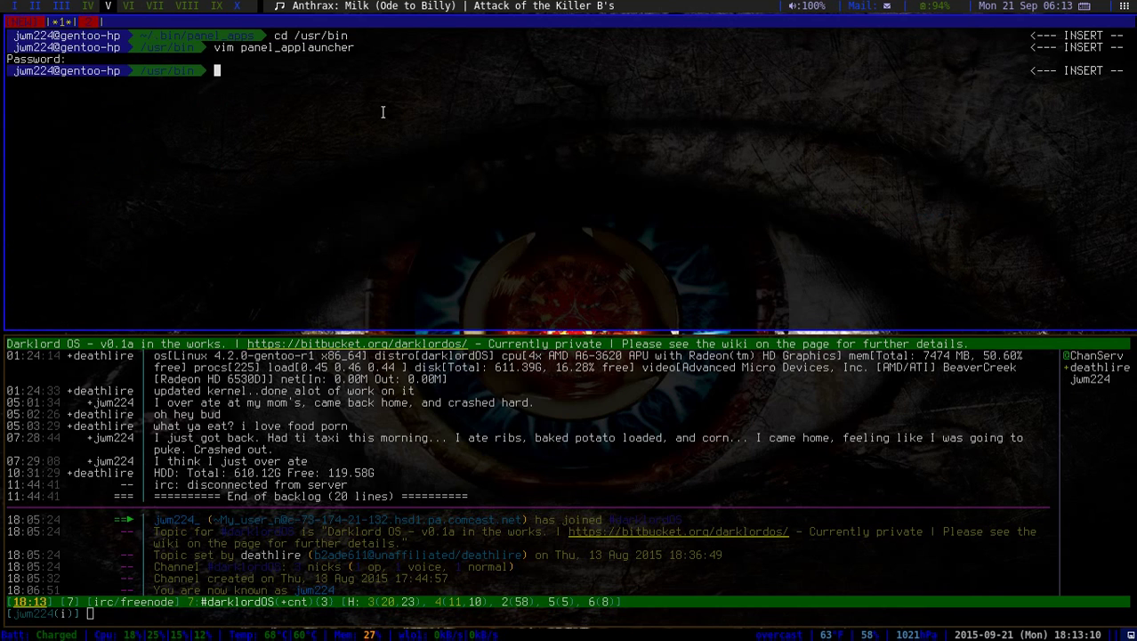
Step: Make panel_applauncher executable with sudo chmod +x
text(sudo chmod )
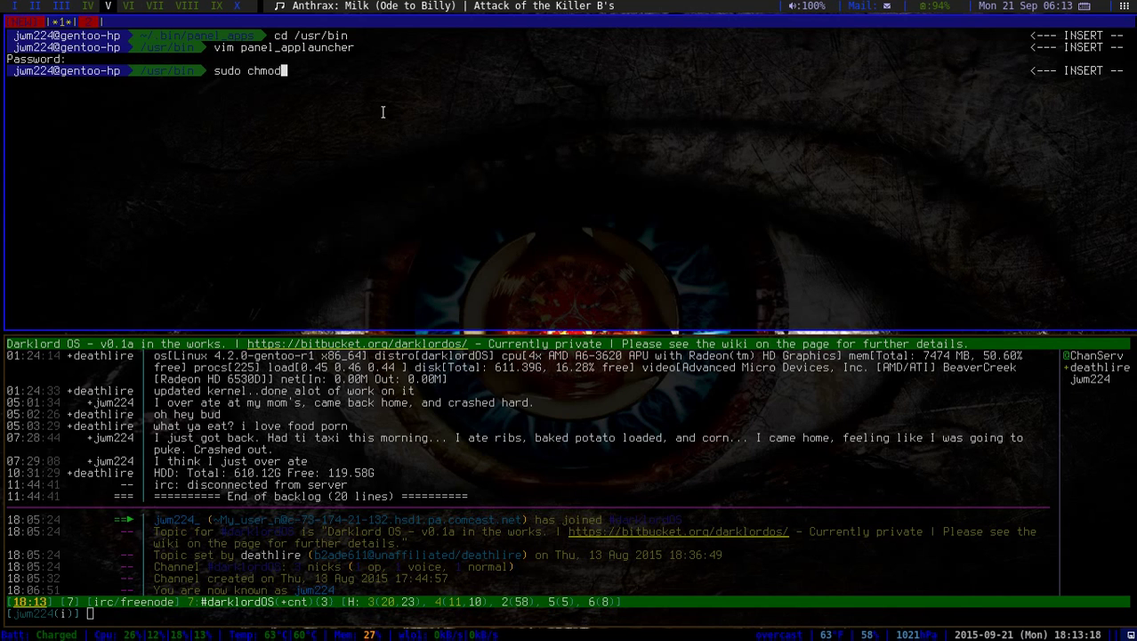
text(+)
text(x panel_app)
key(Tab)
key(BackSpace)
key(BackSpace)
text(l)
key(Tab)
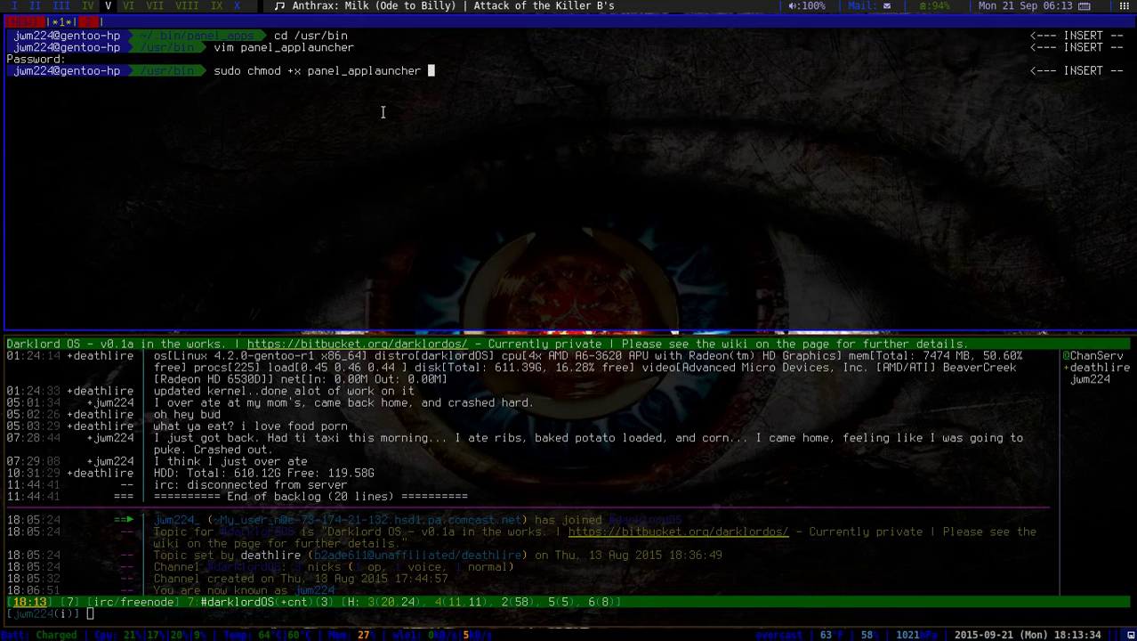
key(Return)
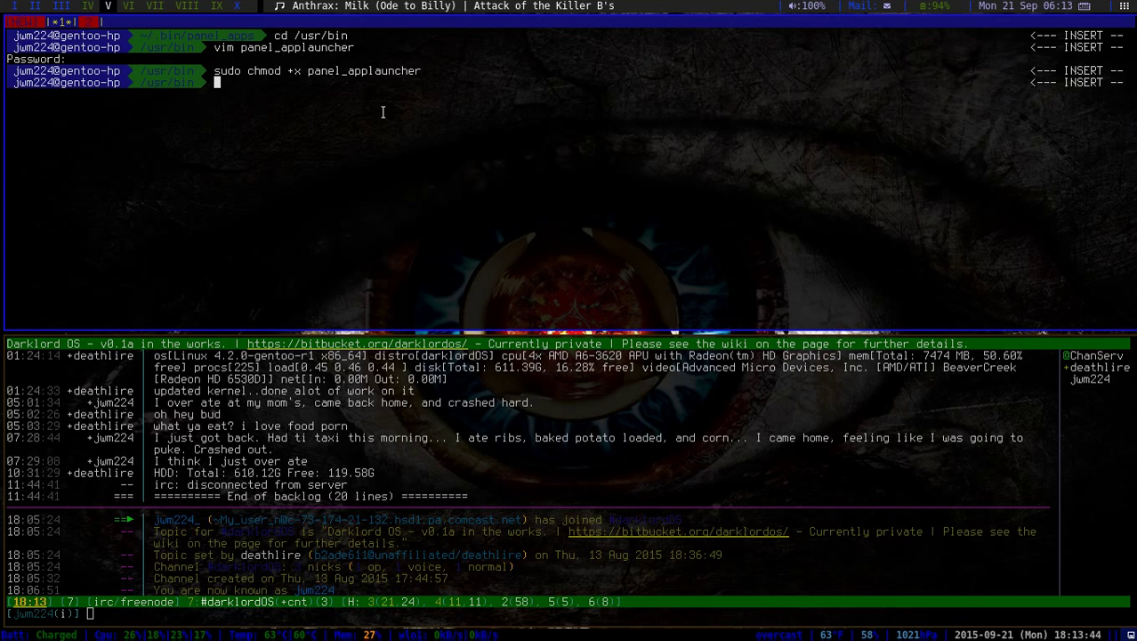
text(sudo mkdir pa)
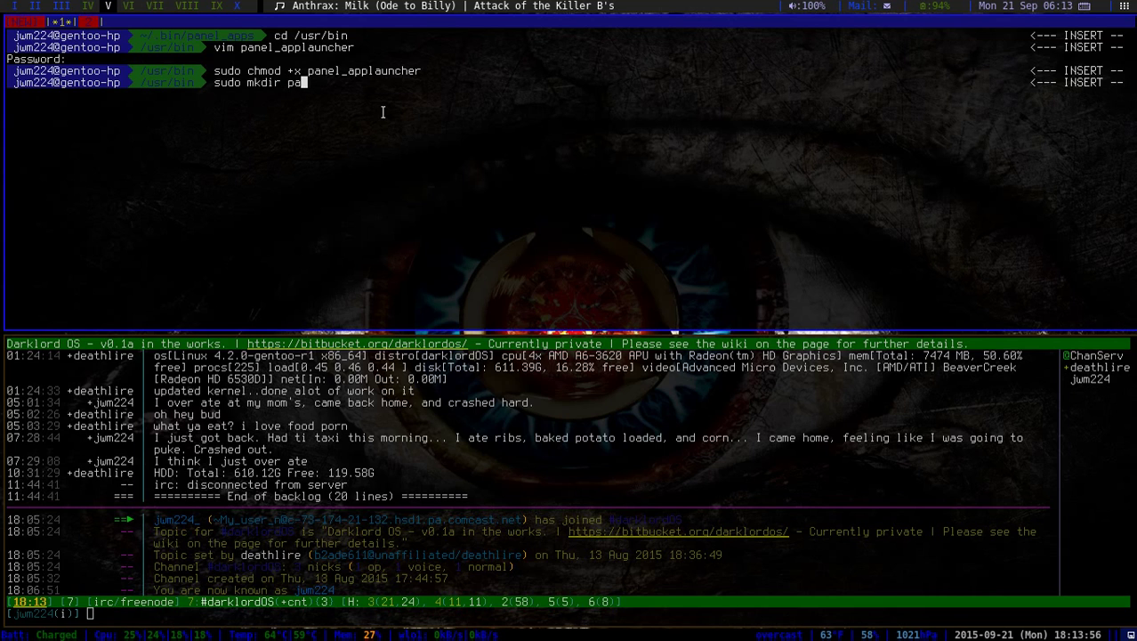
text(nel.d)
key(BackSpace)
key(BackSpace)
key(BackSpace)
key(BackSpace)
key(BackSpace)
key(BackSpace)
key(BackSpace)
key(BackSpace)
key(BackSpace)
key(BackSpace)
key(BackSpace)
key(BackSpace)
key(BackSpace)
key(BackSpace)
key(BackSpace)
key(BackSpace)
key(BackSpace)
key(BackSpace)
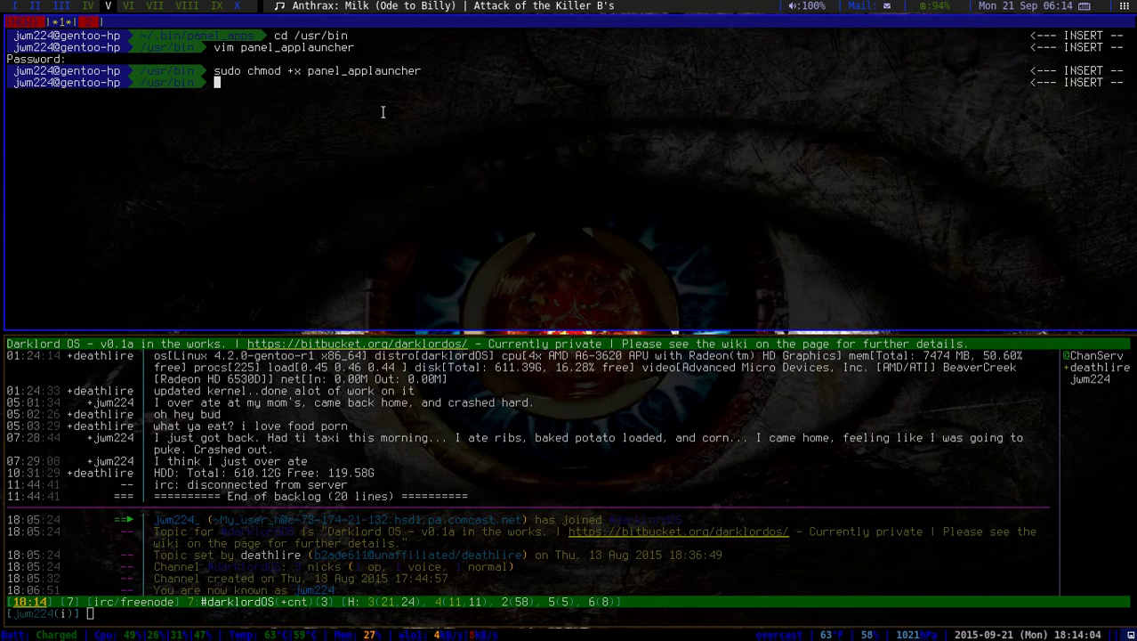
Step: Change into the panel.d directory and list its files
text(cd panel)
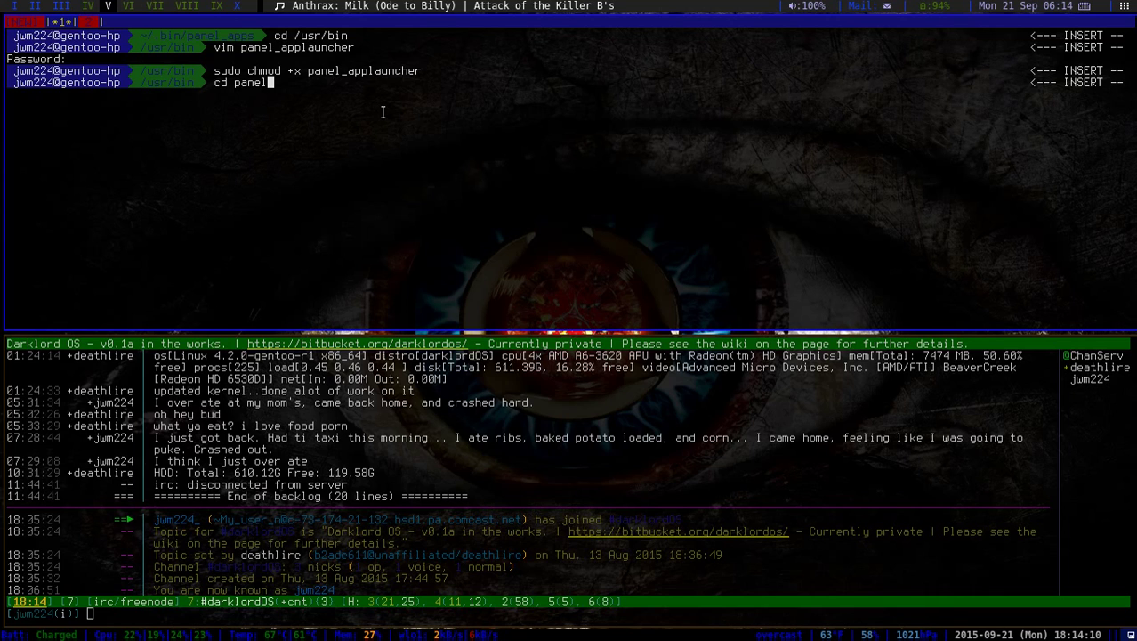
text(.d)
key(Return)
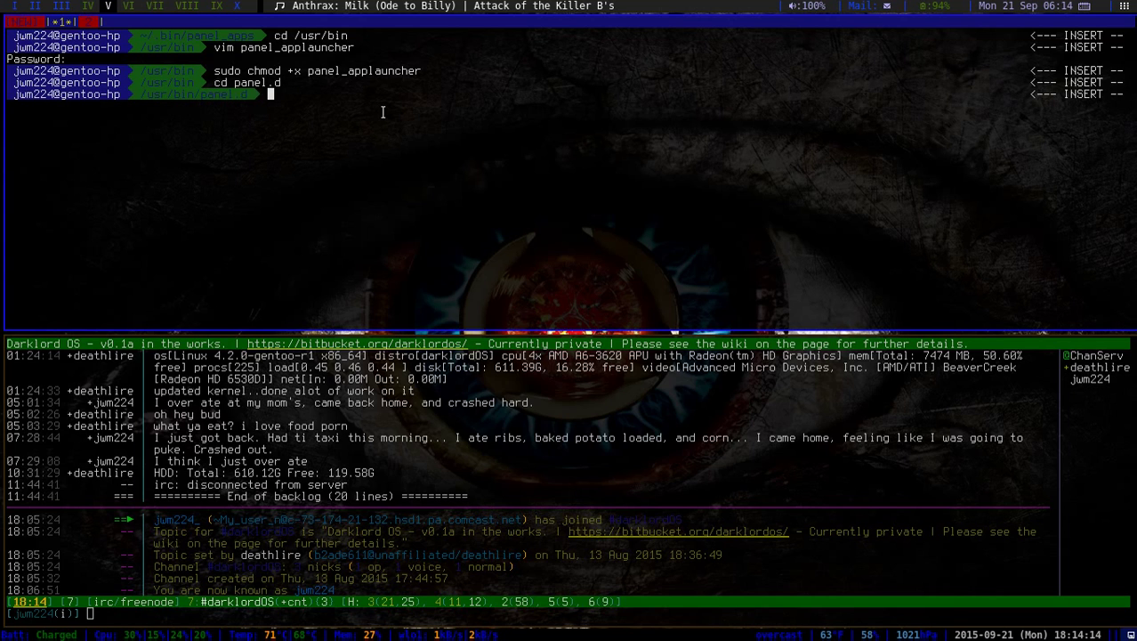
text(ls)
key(Return)
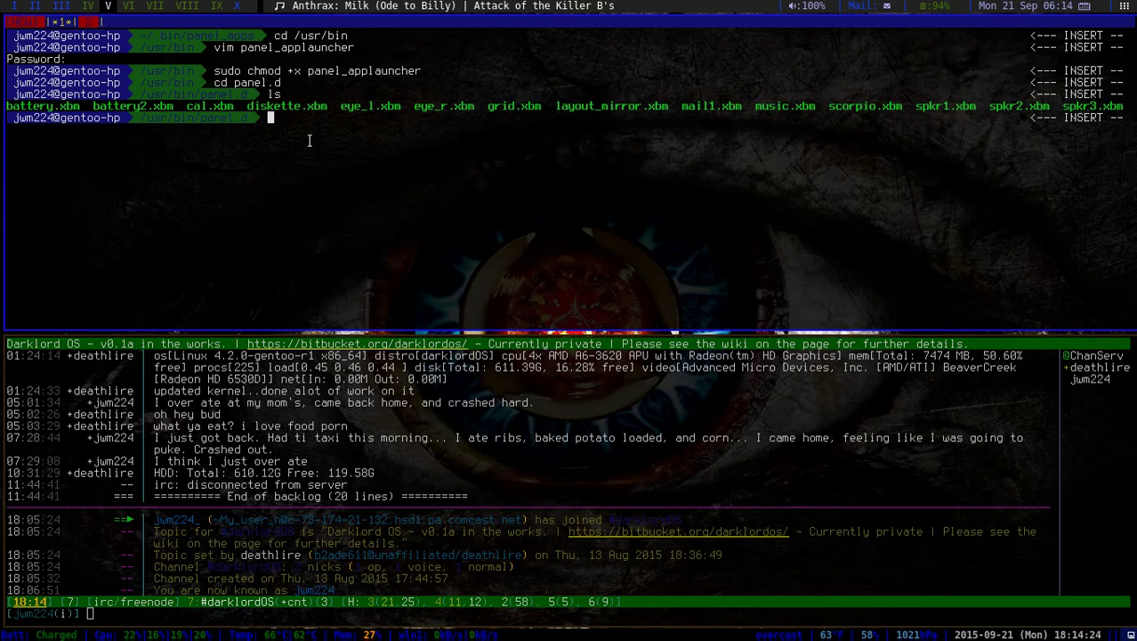
Step: Open the icon file diskette.xbm in vim
text(vim dis)
key(Tab)
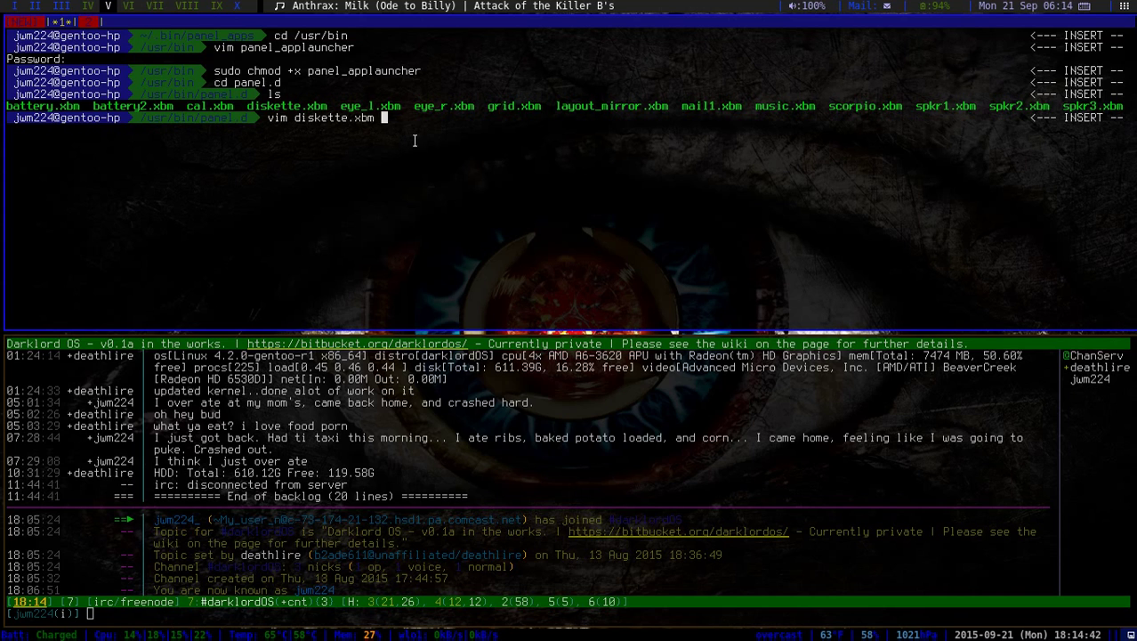
key(Return)
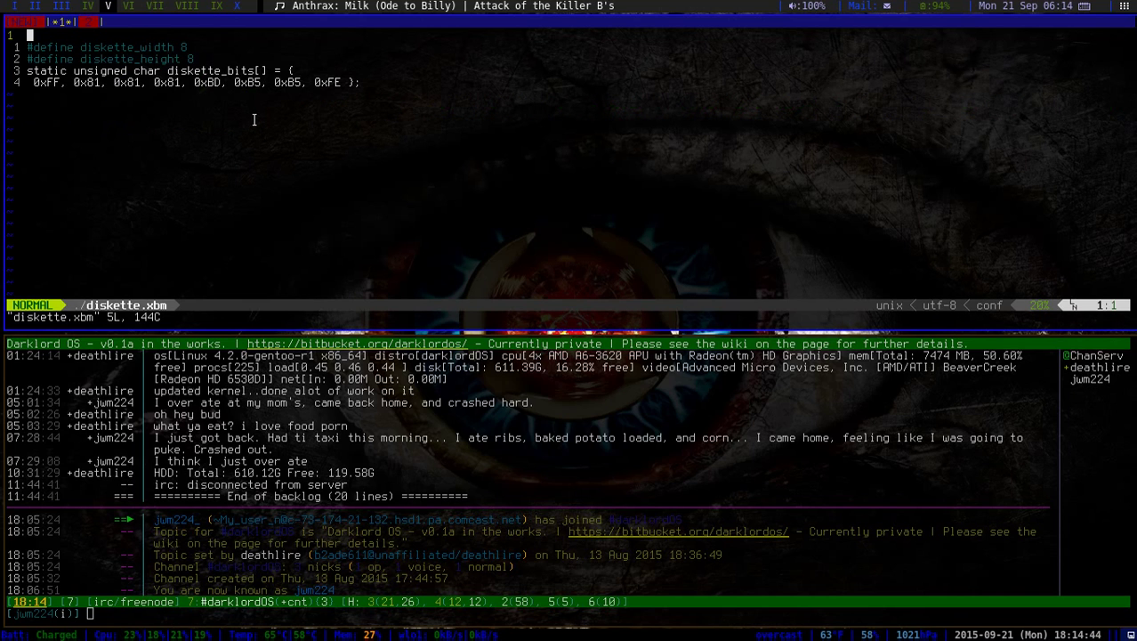
Step: Return to the Pastebin list in the browser and open the /panel.d/diskette.xbm paste
click(59, 5)
click(59, 5)
click(60, 6)
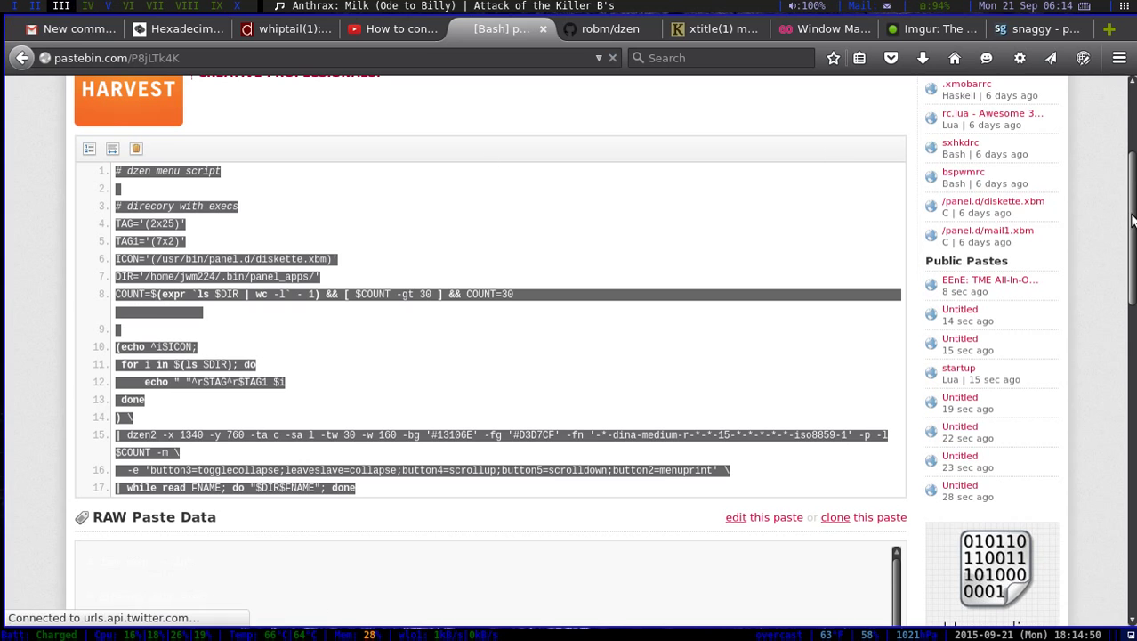
scroll(1017, 199, up, 4)
click(961, 213)
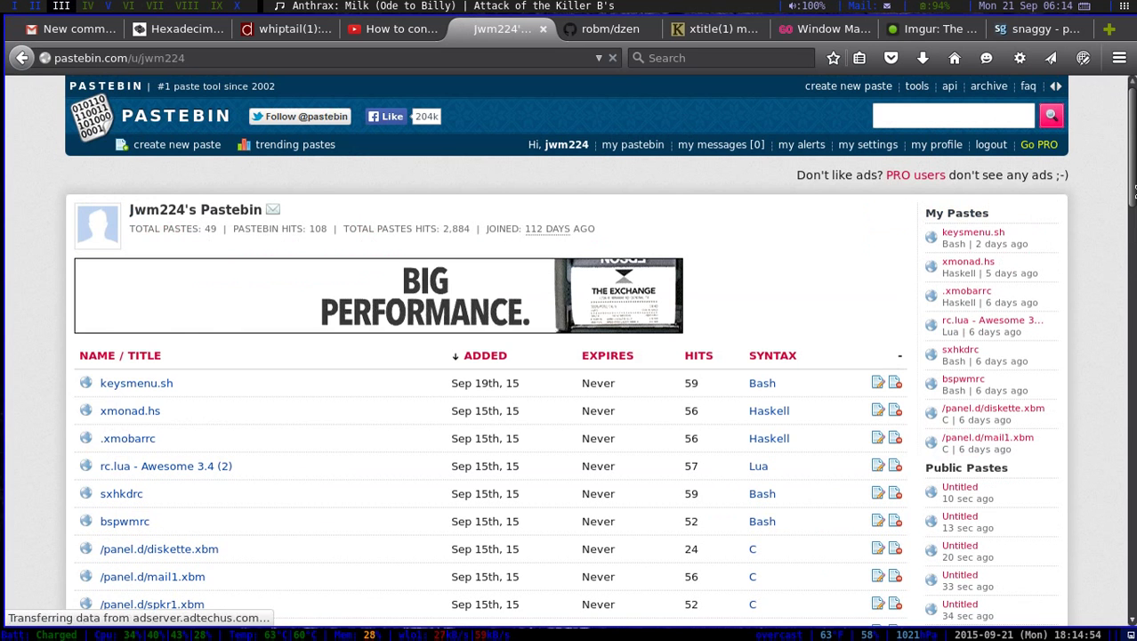
scroll(1133, 232, down, 4)
scroll(1132, 231, down, 3)
scroll(1132, 231, up, 1)
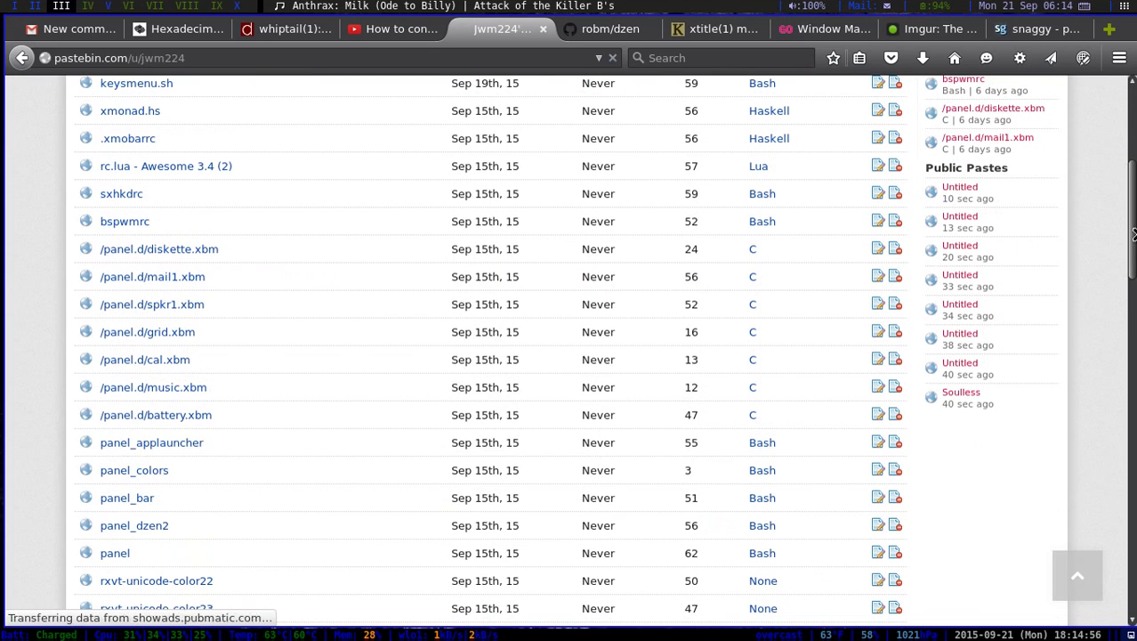
click(165, 252)
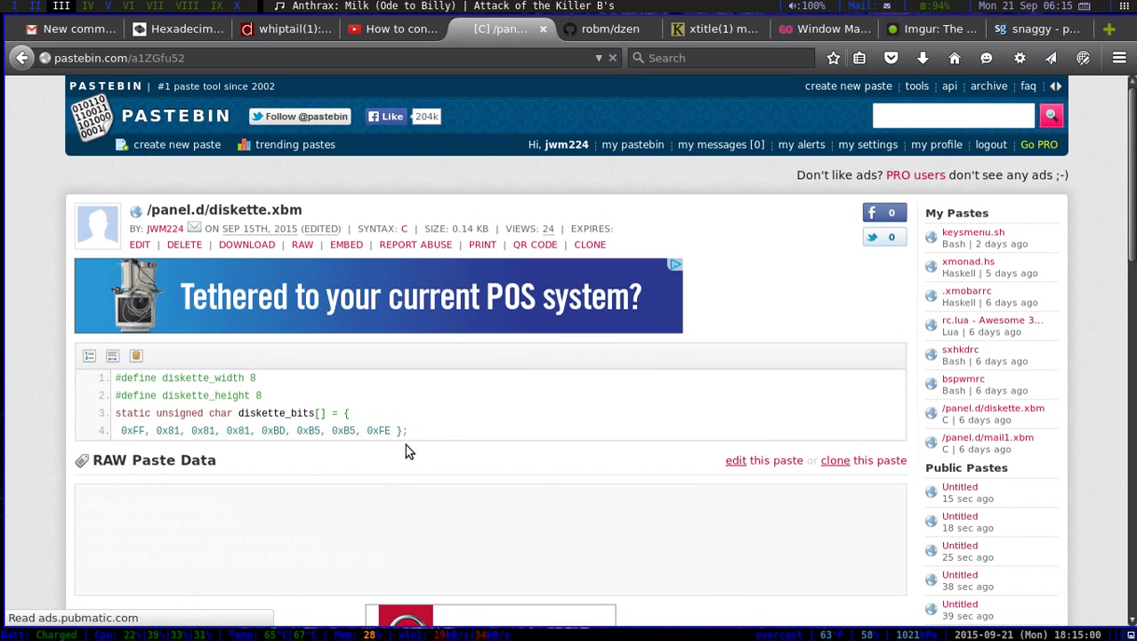
Step: Select the four code lines of the diskette.xbm paste and switch back to the vim terminal on workspace V
drag(411, 432, 115, 378)
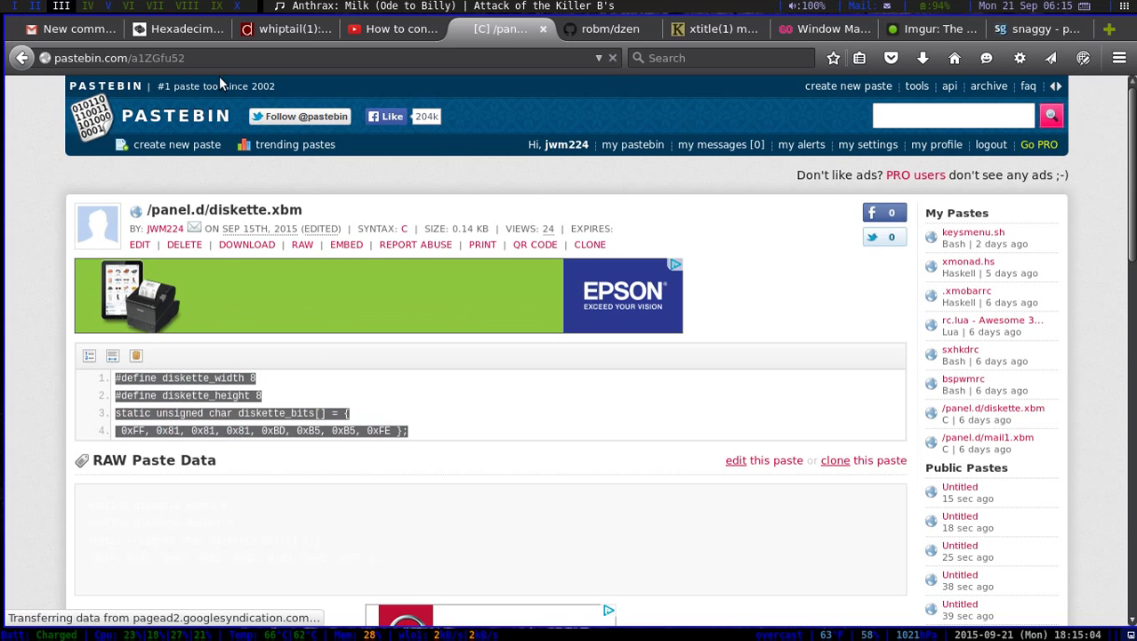
click(107, 5)
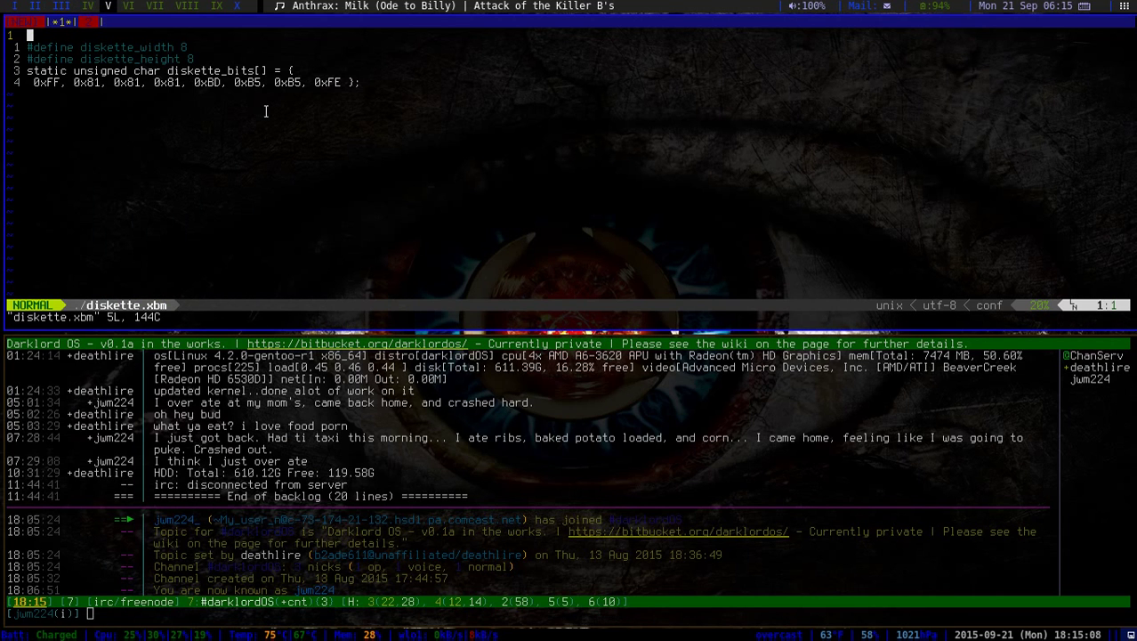
Step: Save and close diskette.xbm, and make it executable with sudo chmod +x
key(colon)
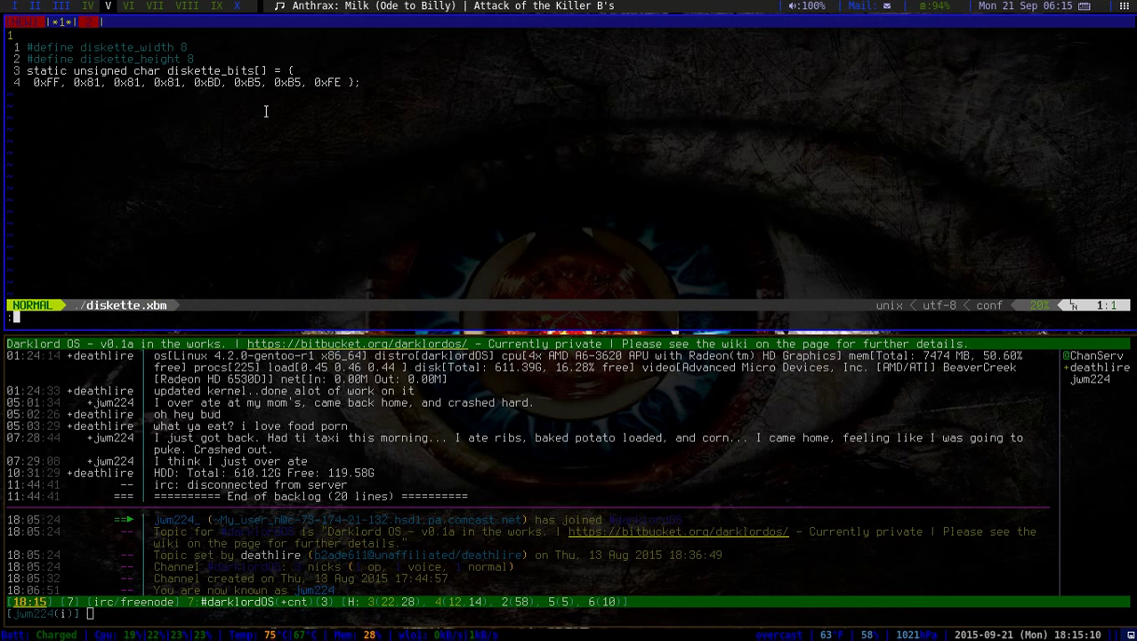
text(wq)
key(Return)
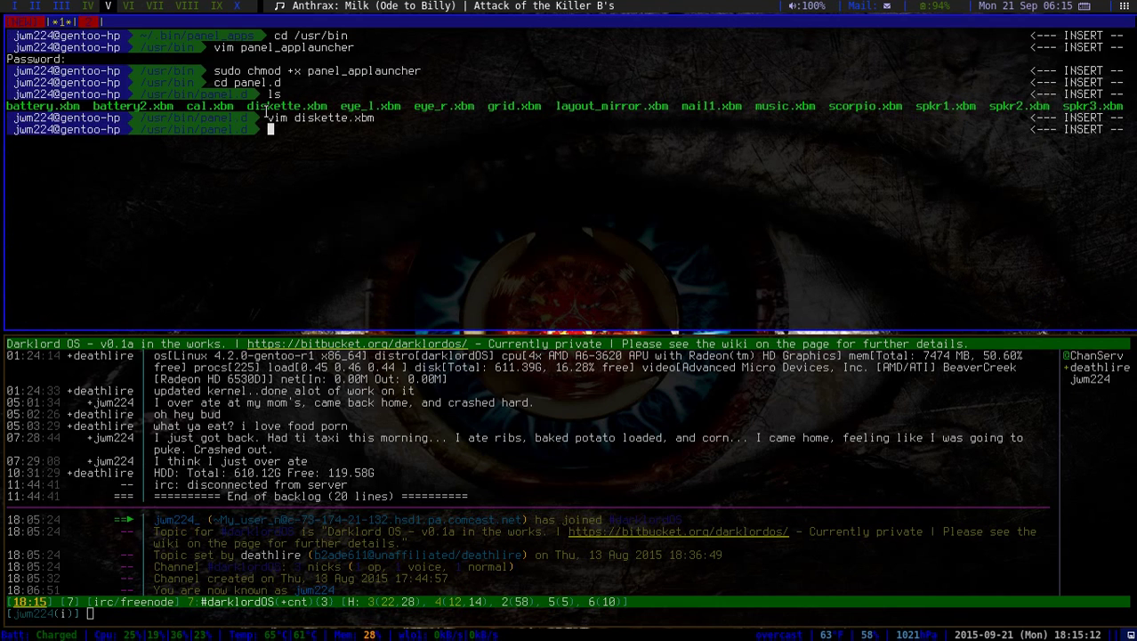
text(sudo chmod +x dis)
key(Tab)
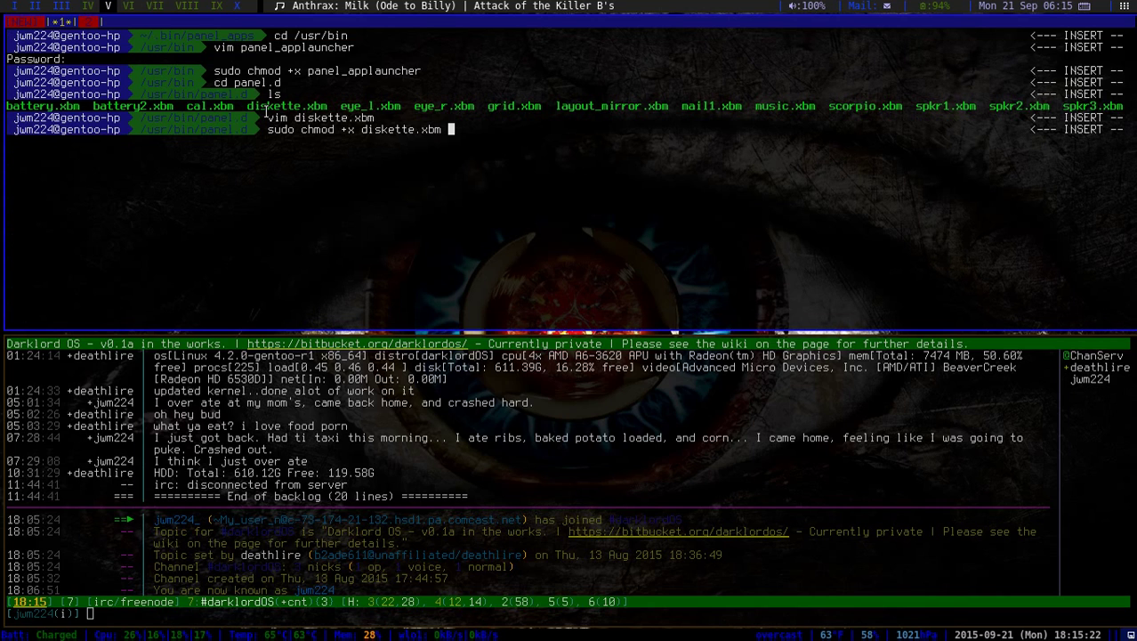
key(Return)
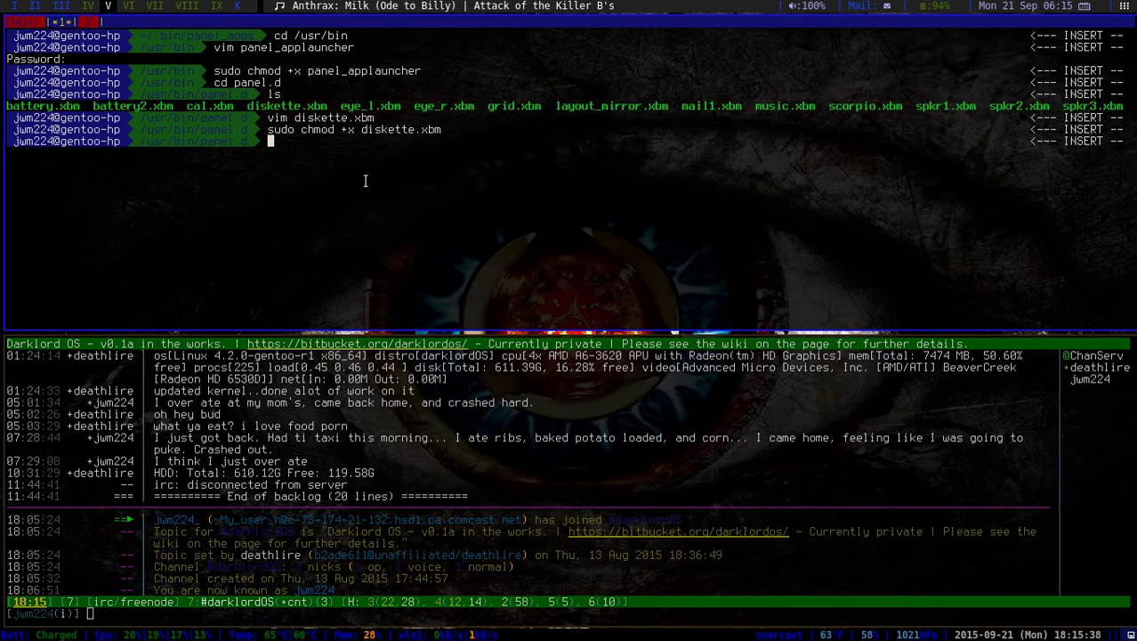
Step: Return to the home directory and print the working directory path
text(cd)
key(Return)
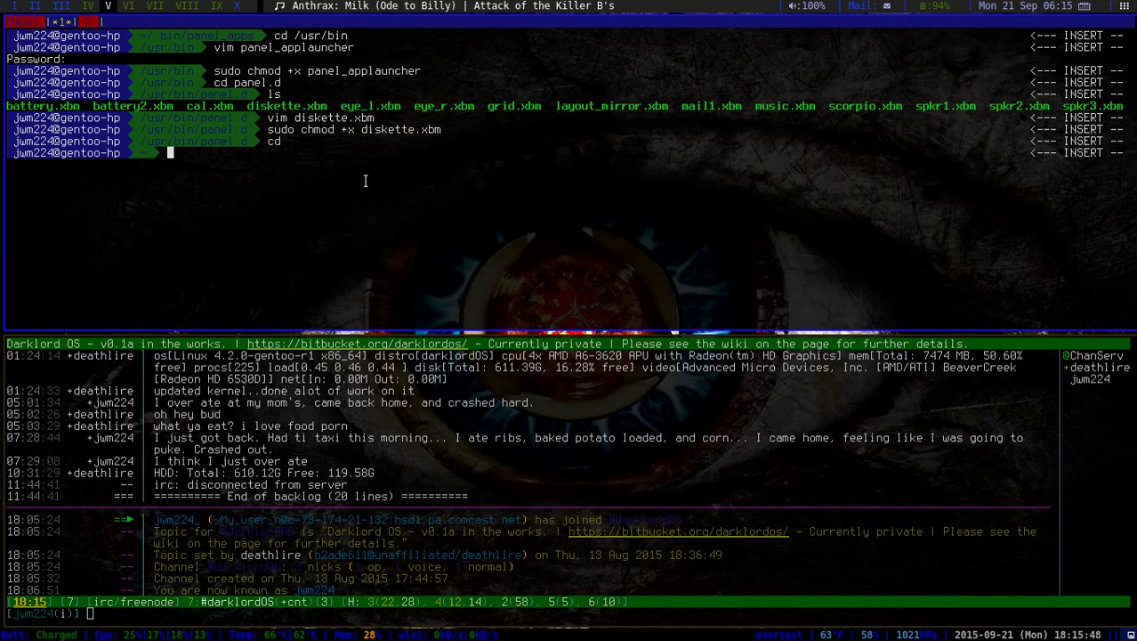
text(c)
key(BackSpace)
text(pwd)
key(Return)
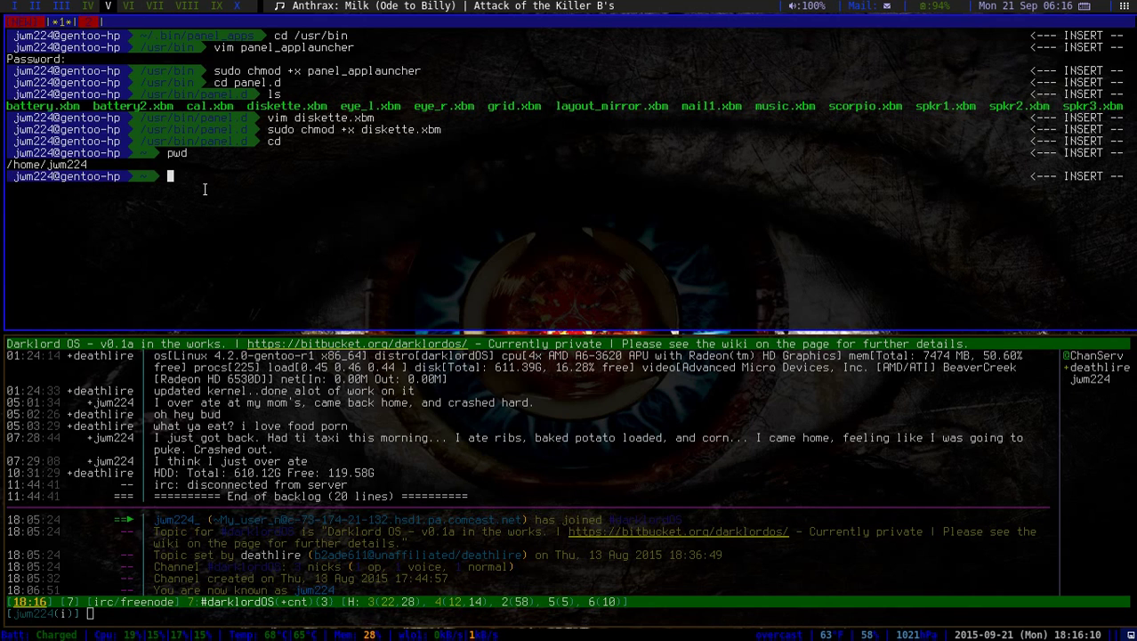
text(mkdir)
text( .b)
text(in)
key(BackSpace)
key(BackSpace)
key(BackSpace)
key(BackSpace)
key(BackSpace)
key(BackSpace)
key(BackSpace)
key(BackSpace)
key(BackSpace)
key(BackSpace)
Step: Change into the .bin directory in the home folder and list its files
text(cd .bin)
key(Return)
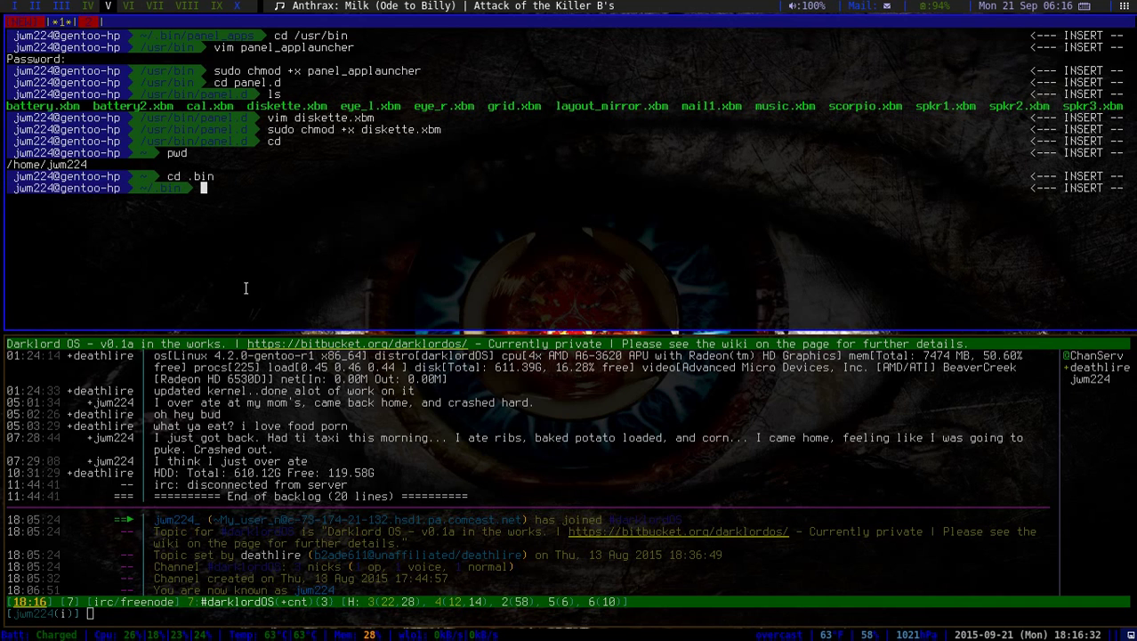
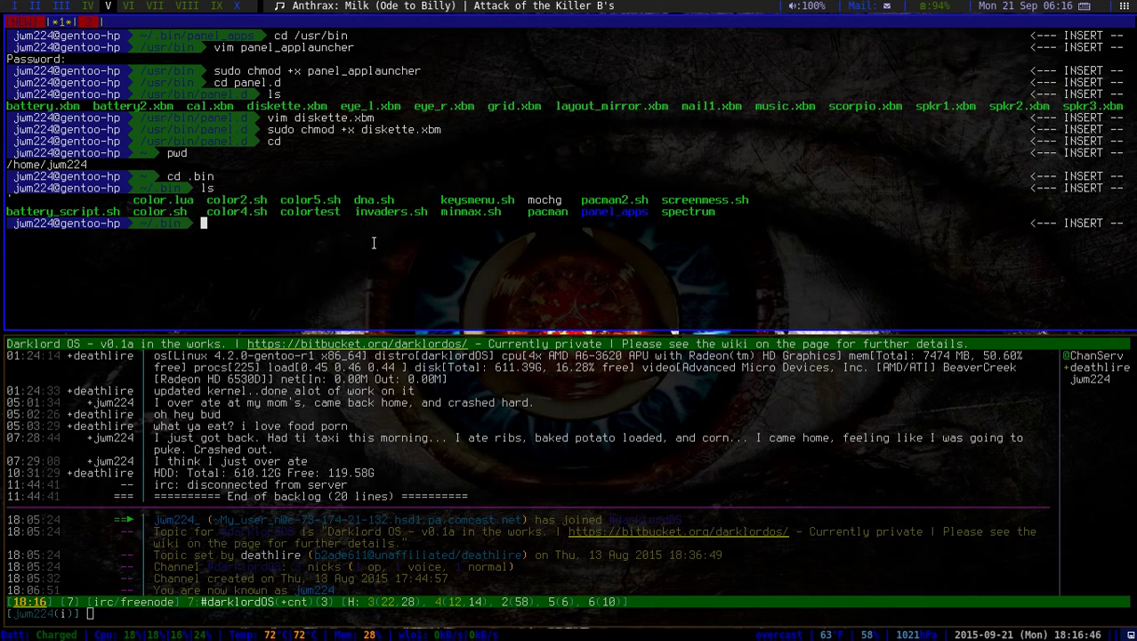
text(mkidr pane)
key(Tab)
key(BackSpace)
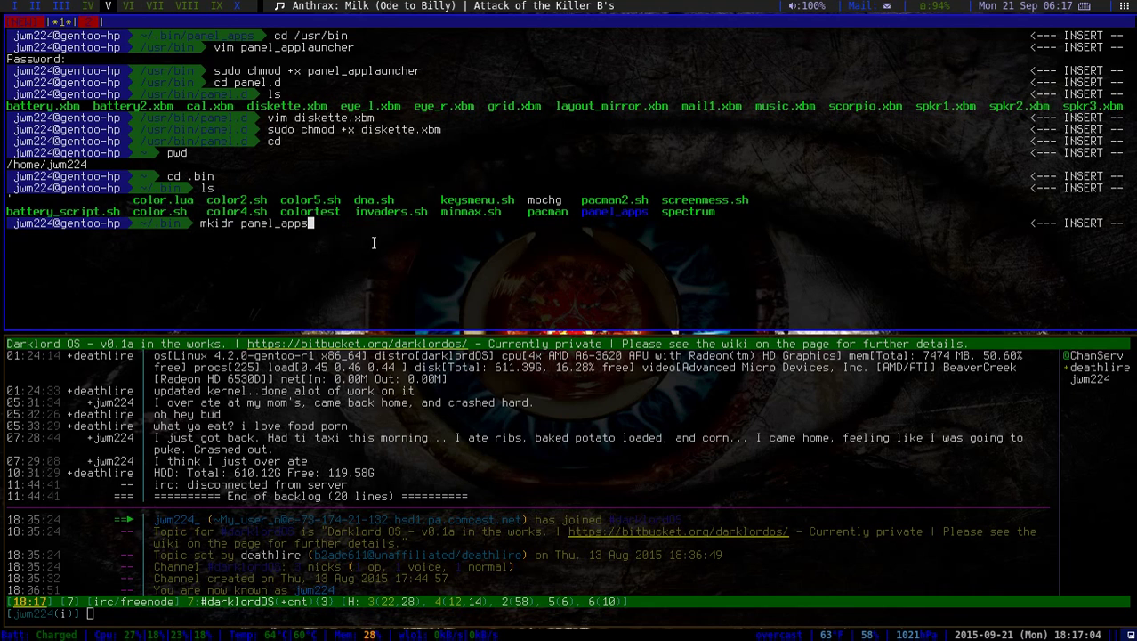
key(BackSpace)
key(BackSpace)
key(BackSpace)
key(BackSpace)
key(BackSpace)
key(BackSpace)
key(BackSpace)
key(BackSpace)
key(BackSpace)
key(BackSpace)
key(BackSpace)
key(BackSpace)
key(BackSpace)
key(BackSpace)
key(BackSpace)
key(BackSpace)
Step: Change into the panel_apps directory and list its contents in long format
text(c)
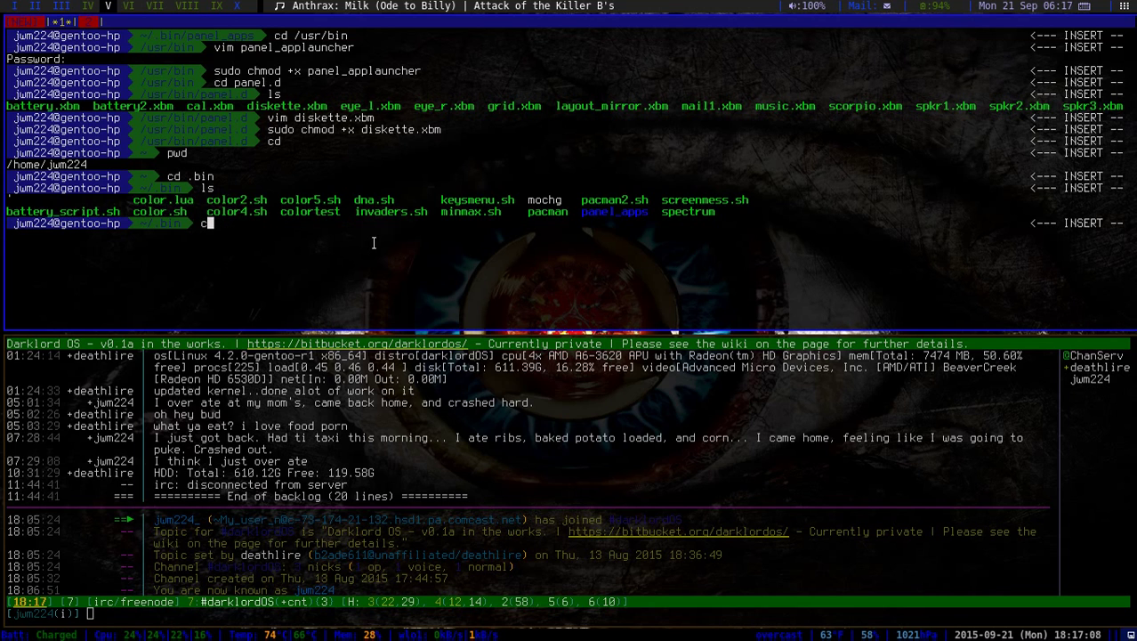
text(d panel)
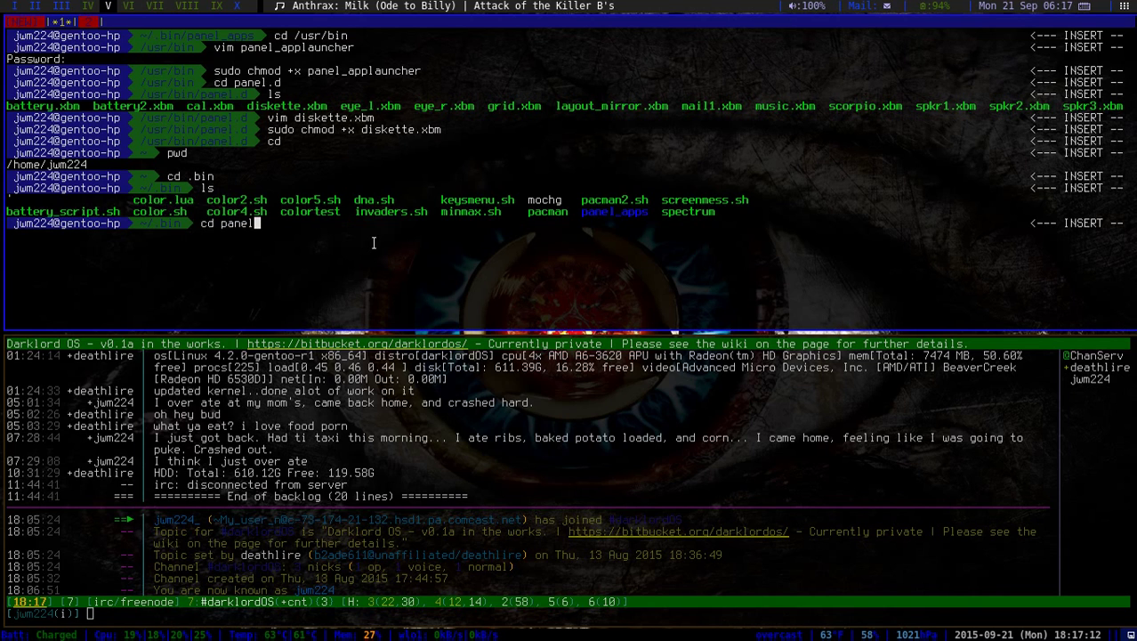
text(_a)
key(Tab)
key(Return)
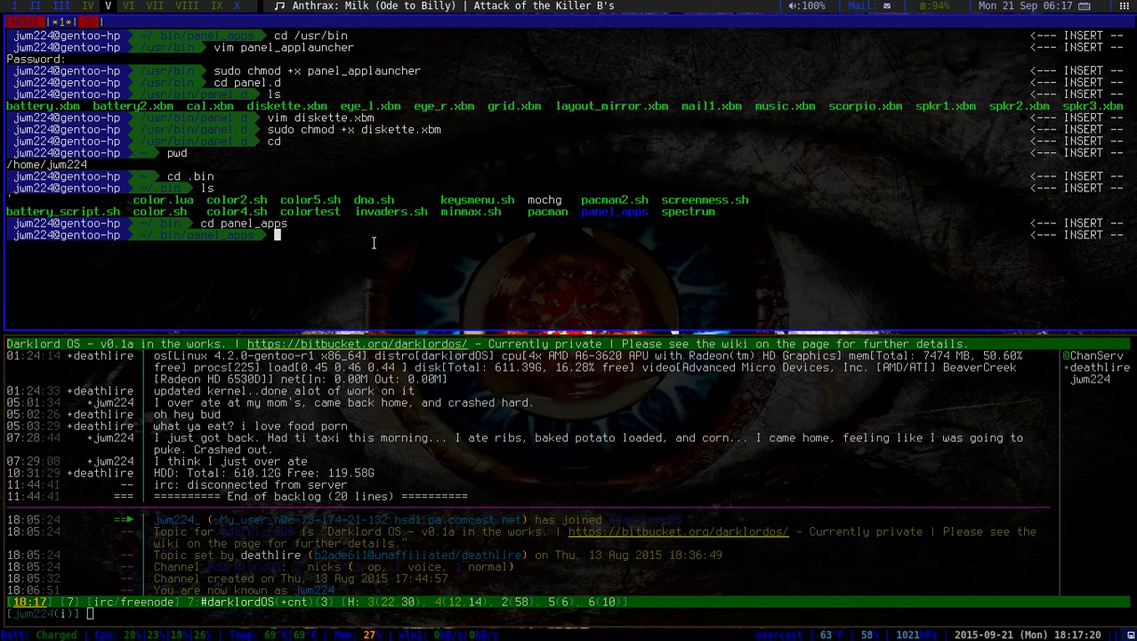
text(ls -l)
key(Return)
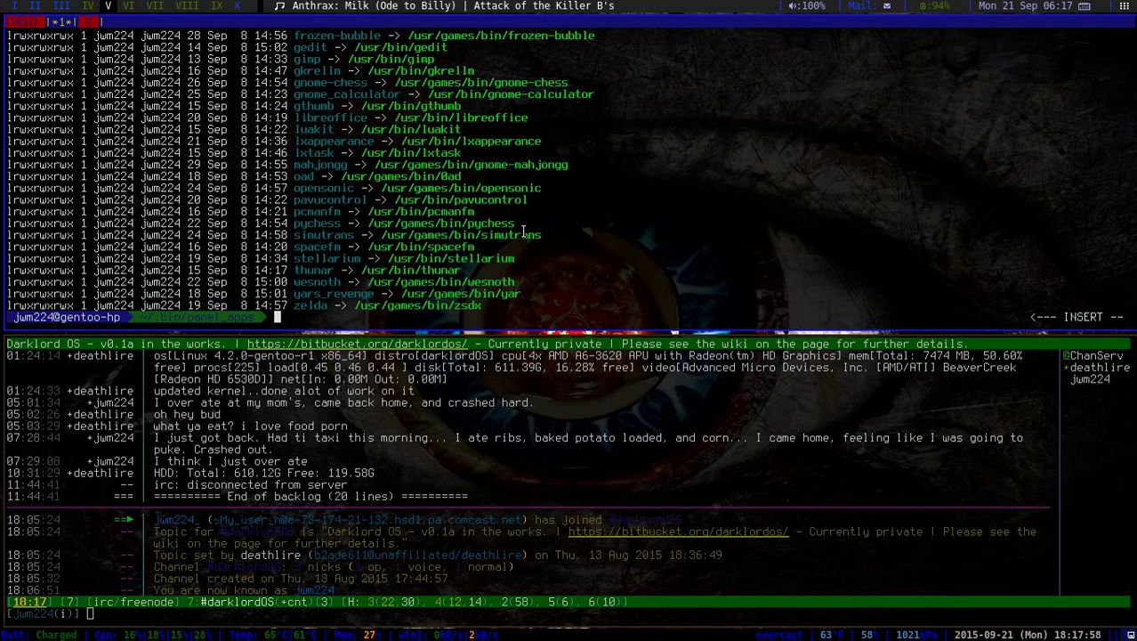
Step: Create a symbolic link named pacman-arena pointing to /usr/games/bin/pacmanarena
text(ln)
text(-s /usr/games/bin)
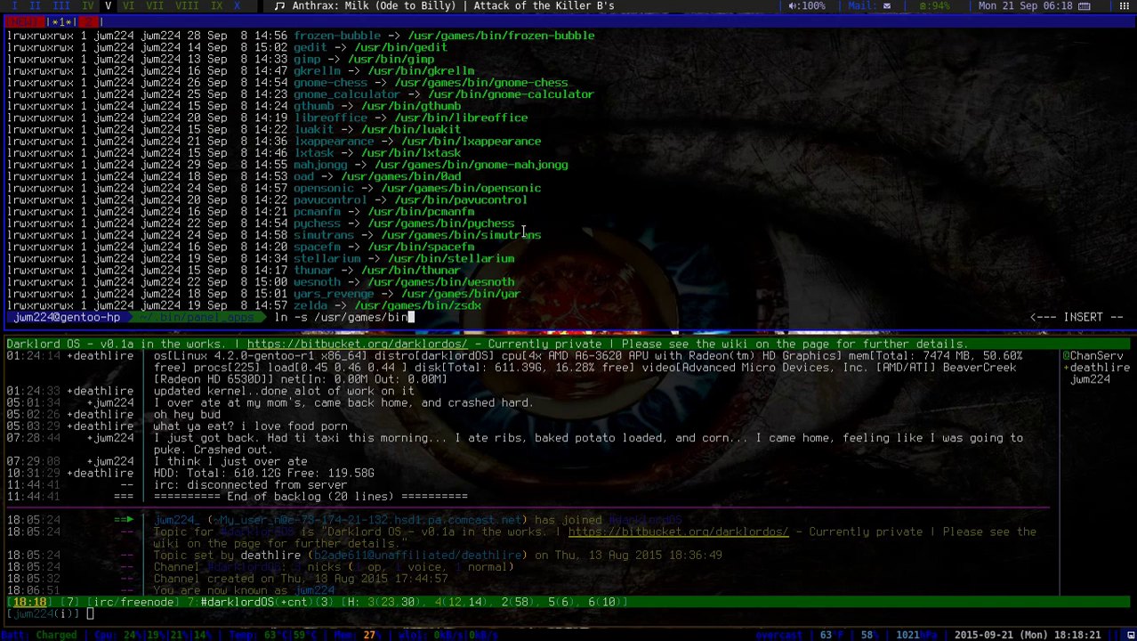
text(/pacm)
key(Tab)
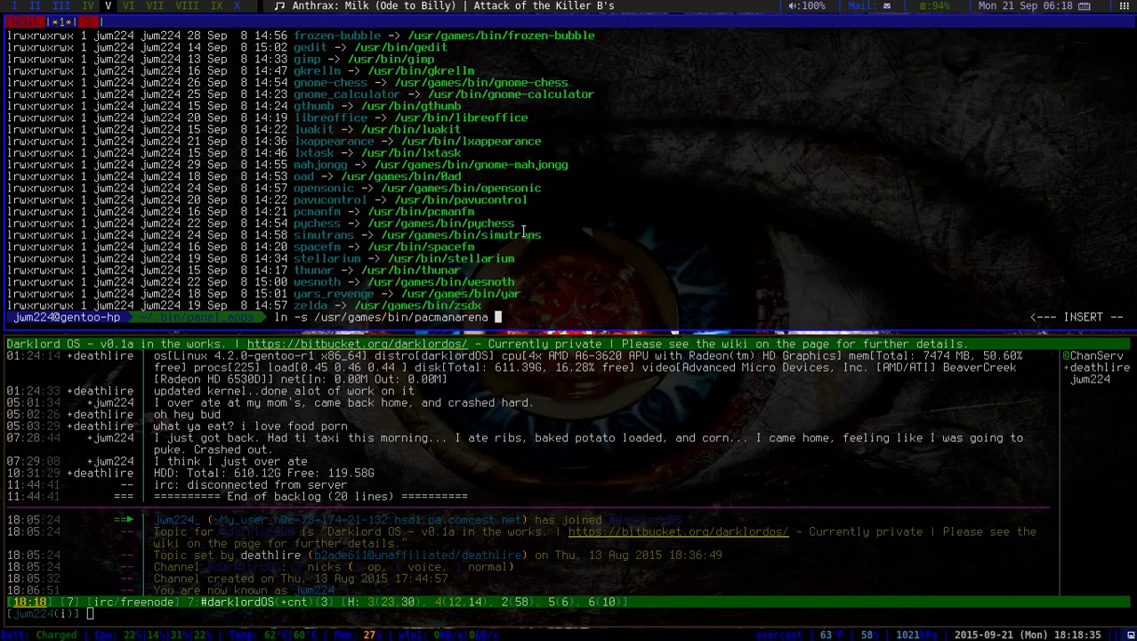
text(pacman-arena)
key(Return)
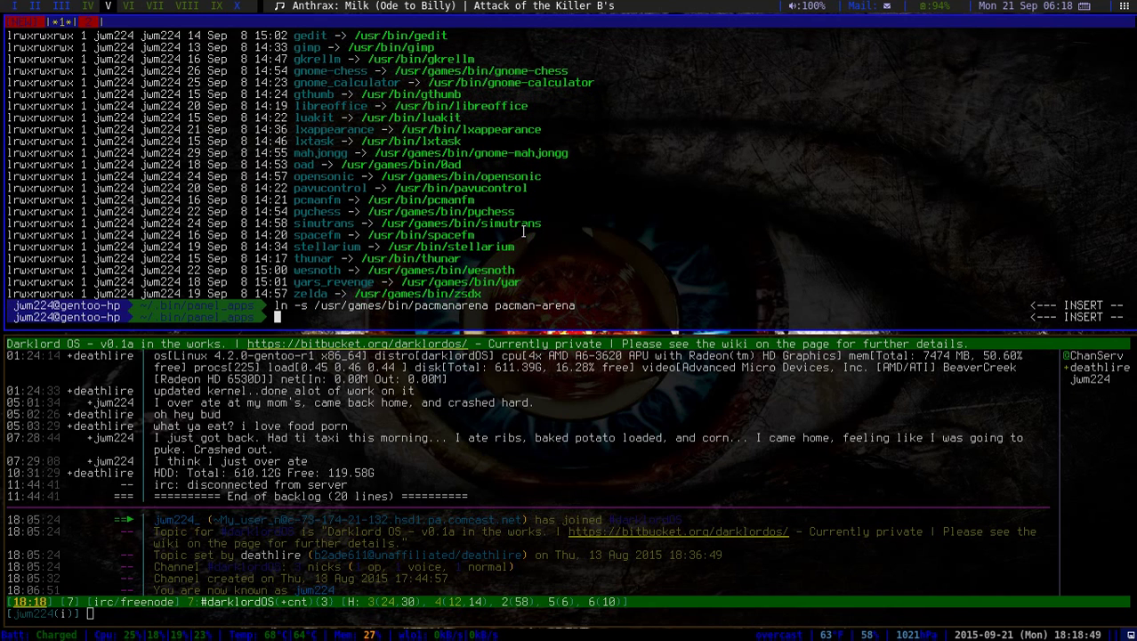
Step: Create a symbolic link named virtualbox pointing to /usr/bin/VirtualBox
text(ln -s /usr/bin/V)
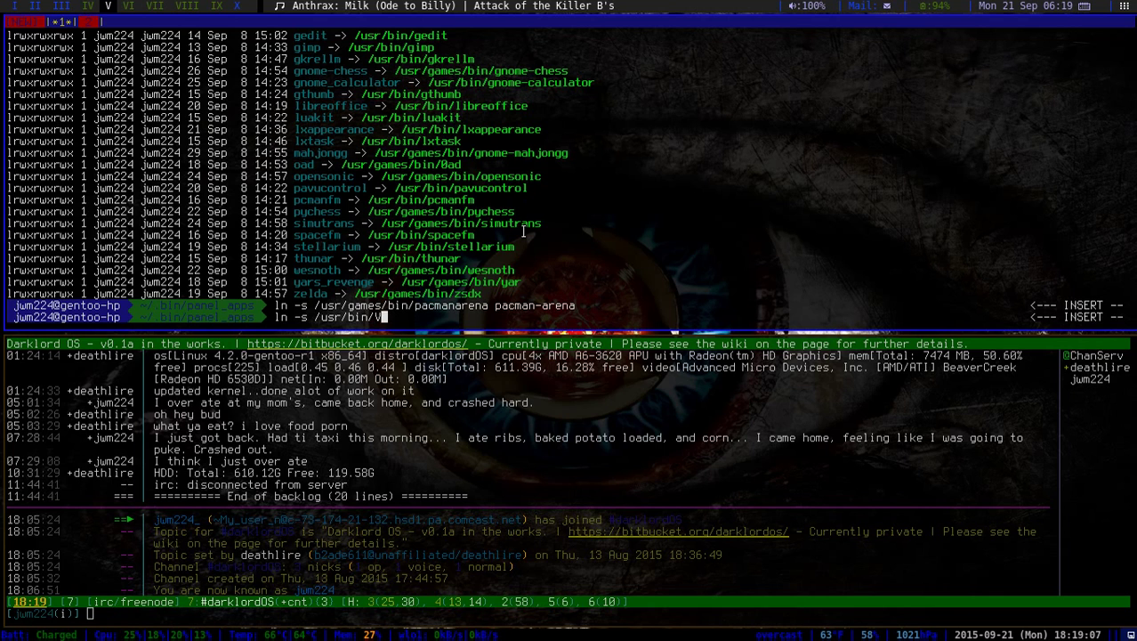
text(i)
key(Tab)
text(vir)
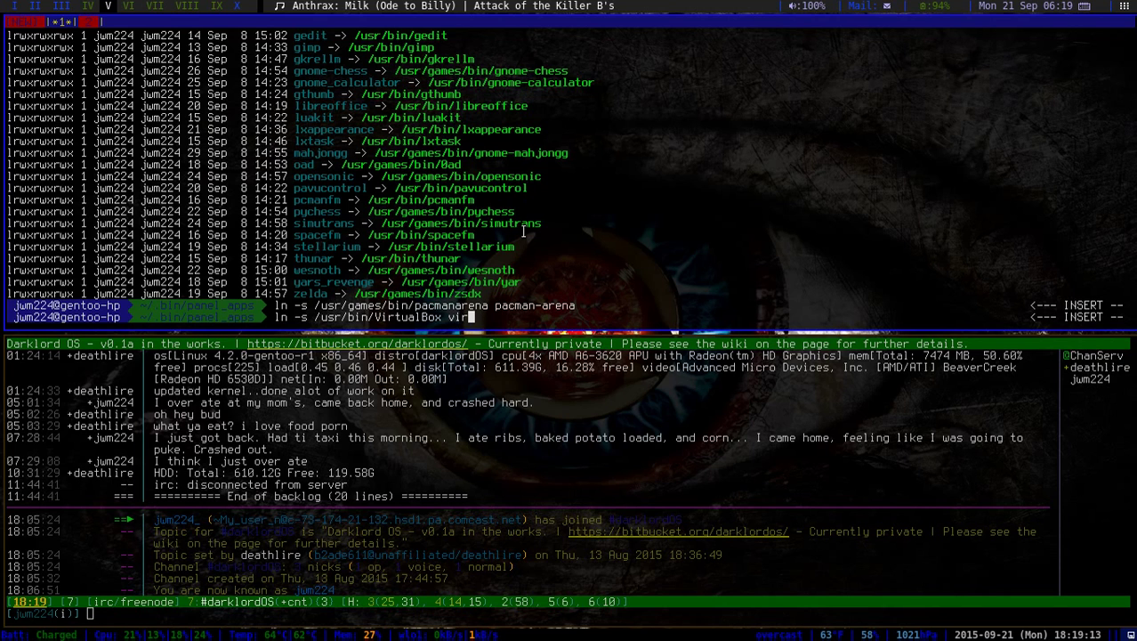
text(tualbox)
key(Return)
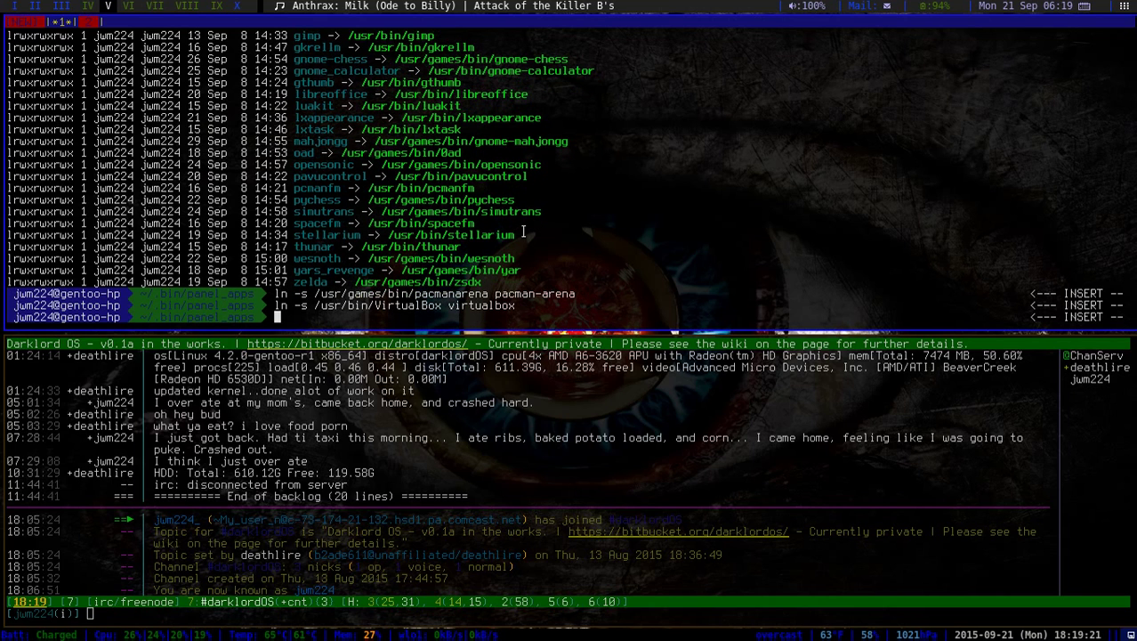
Step: List the panel_apps links in long format and check the pacman-arena and virtualbox entries
text(ll)
key(Return)
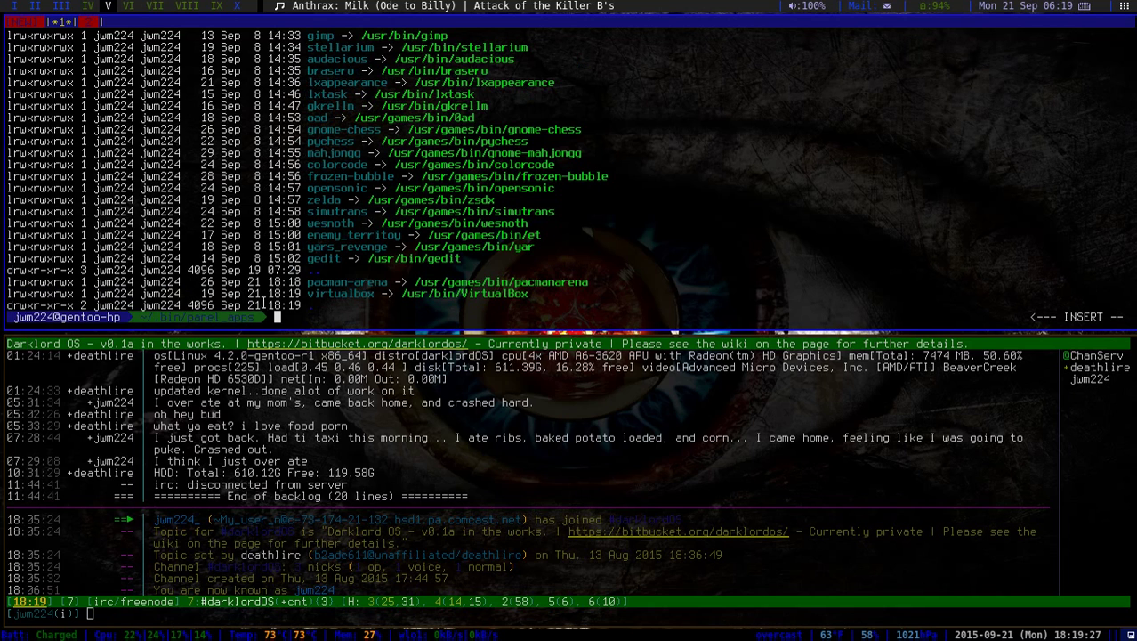
text(ls -l)
key(Return)
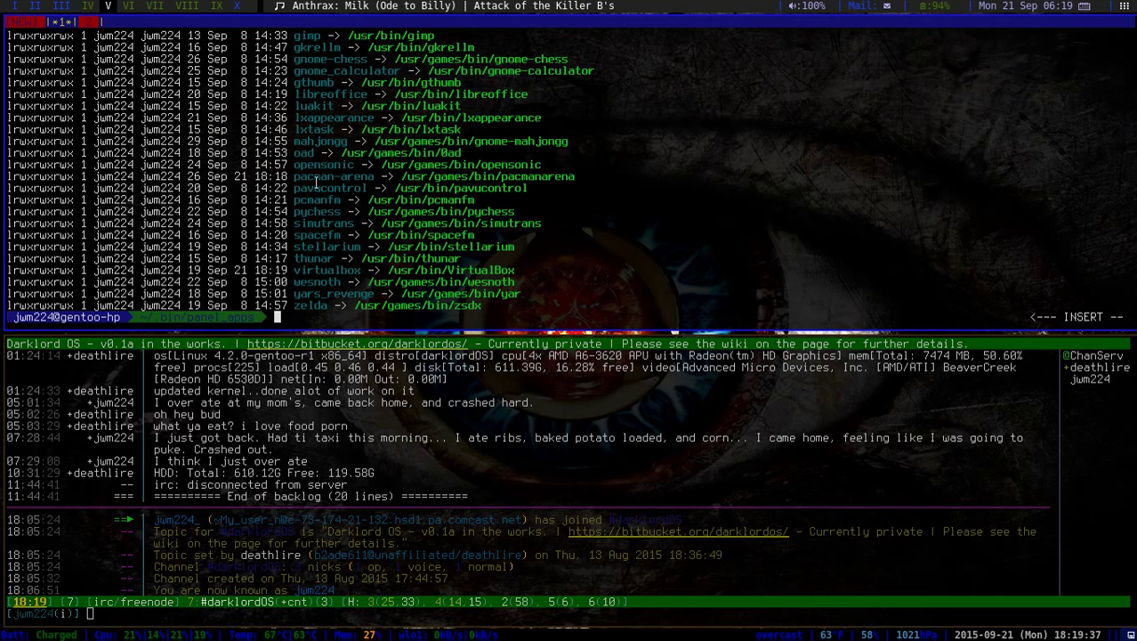
drag(295, 178, 579, 190)
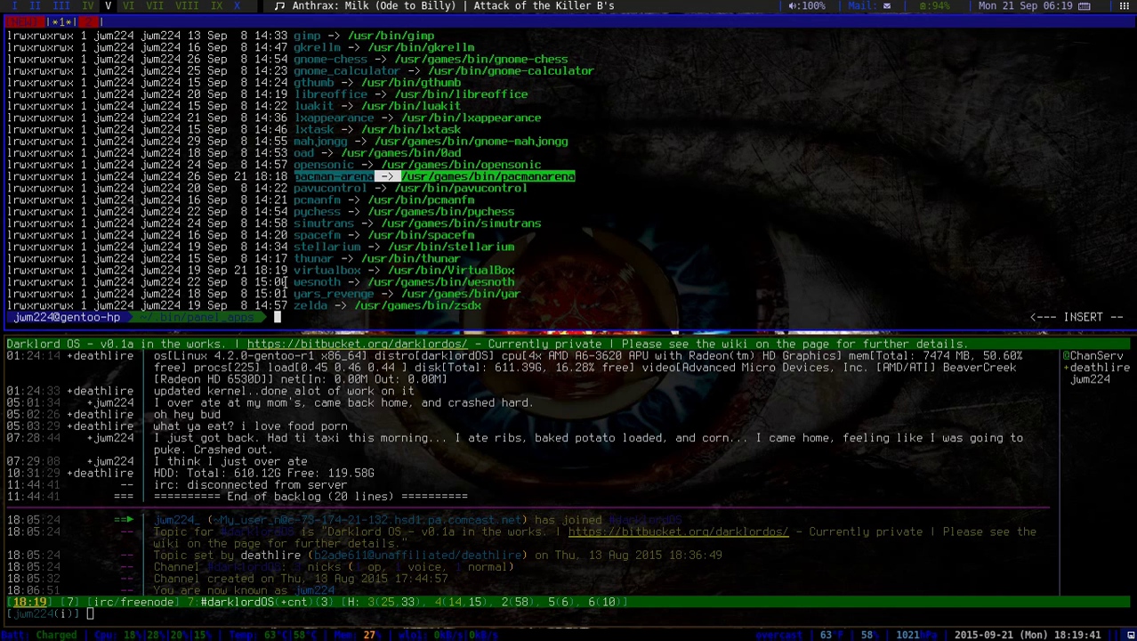
drag(294, 270, 530, 270)
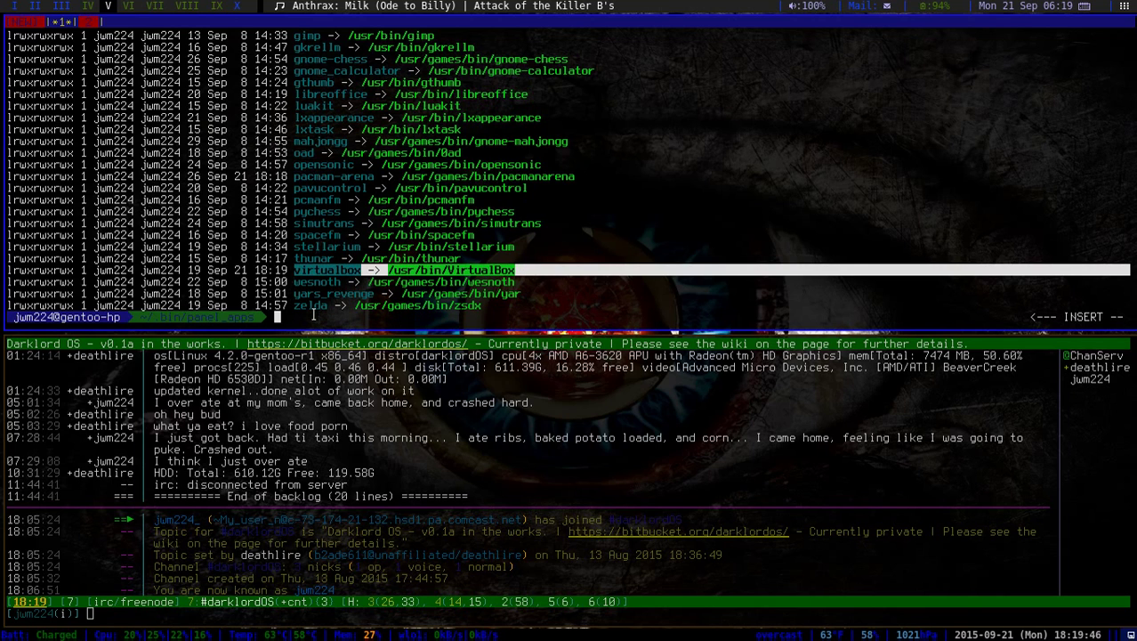
click(314, 315)
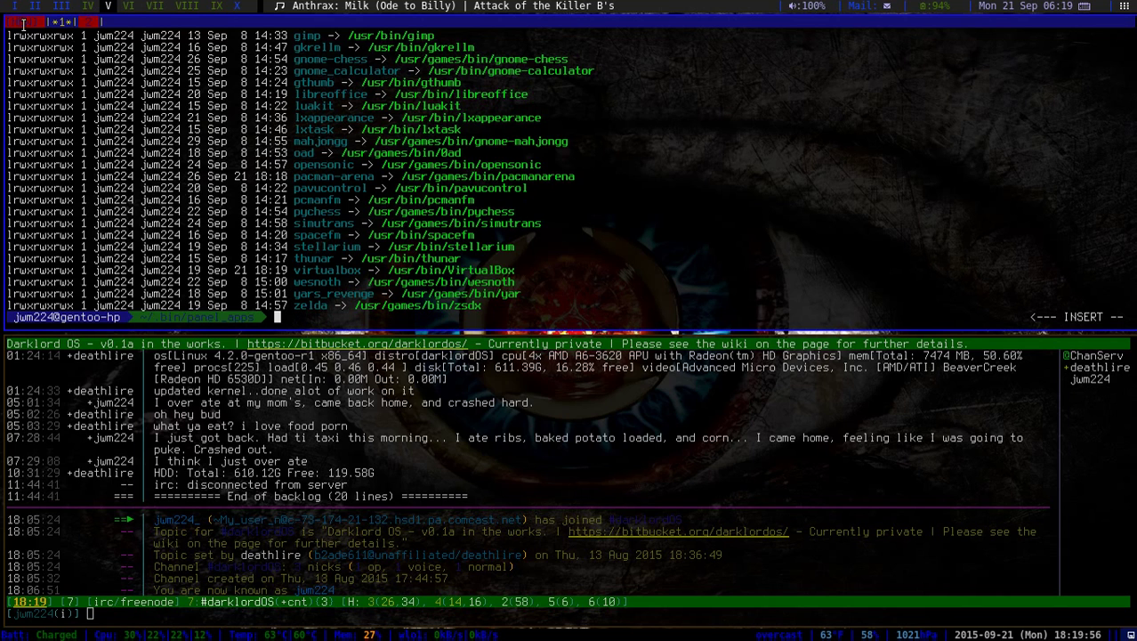
Step: In a new terminal window, change to /usr/bin and list everything matching panel*
key(ctrl+a)
key(c)
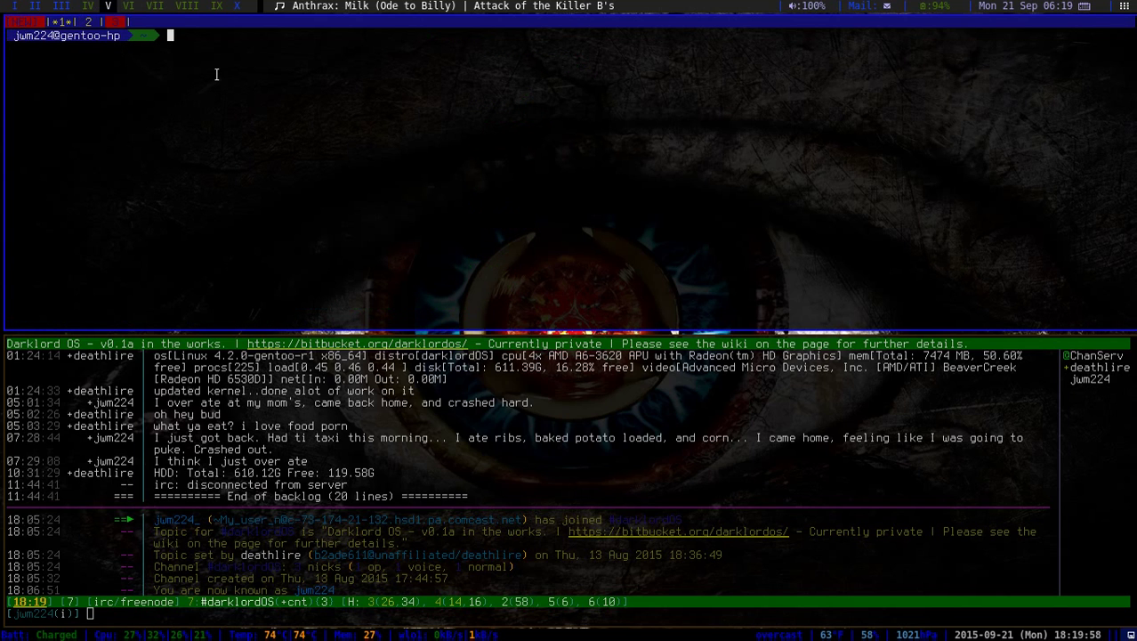
text(cd /usr)
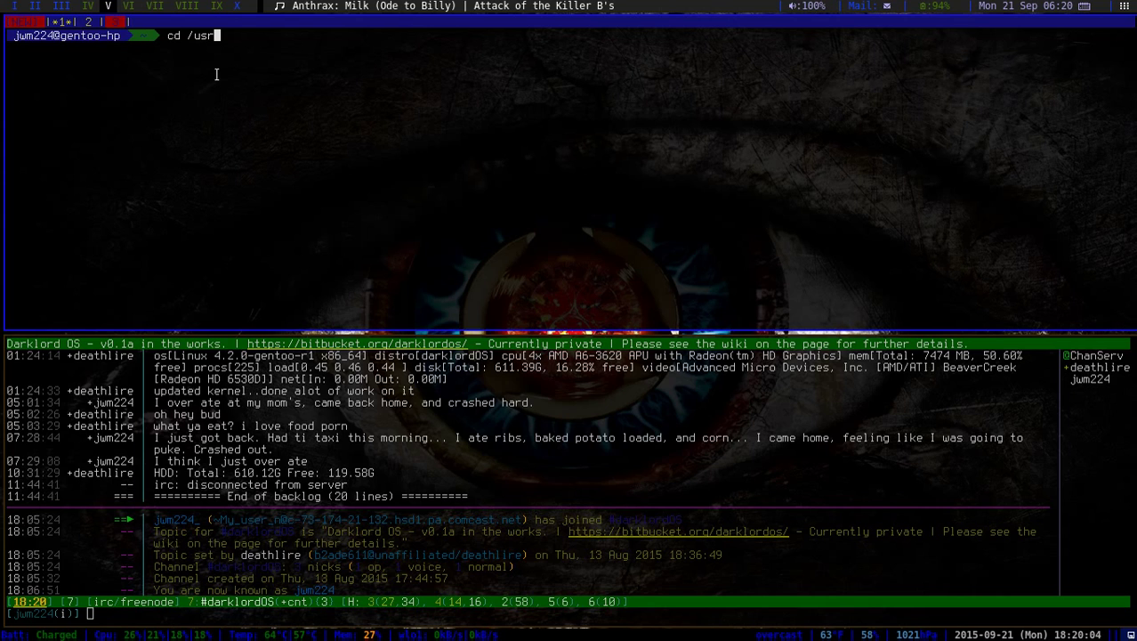
text(/bin)
key(Return)
text(l)
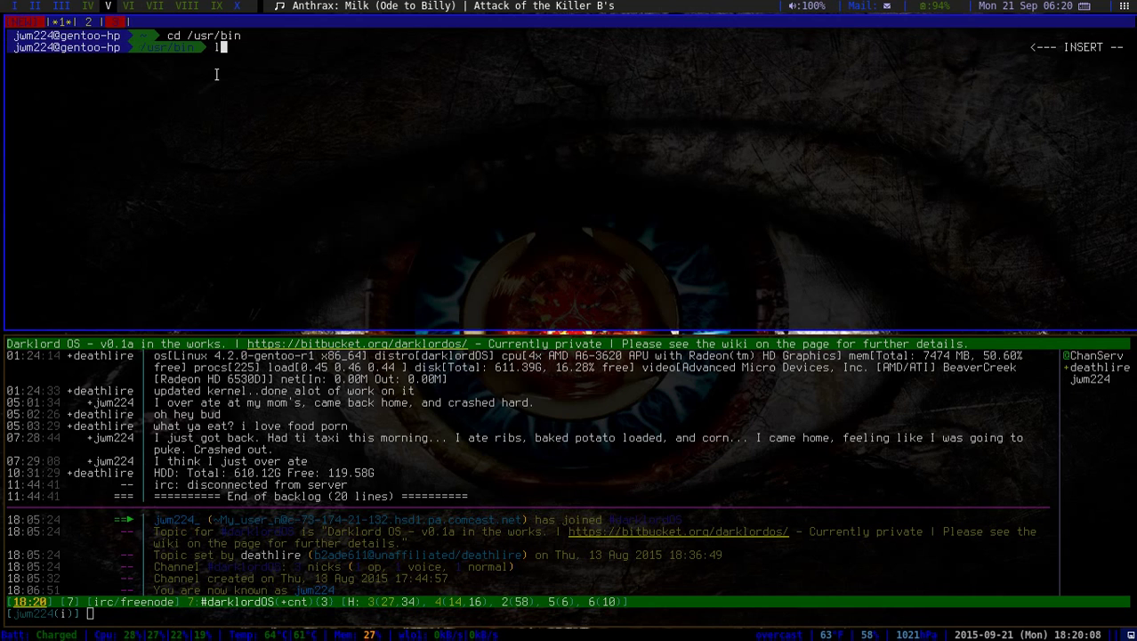
text(s panel*)
key(Return)
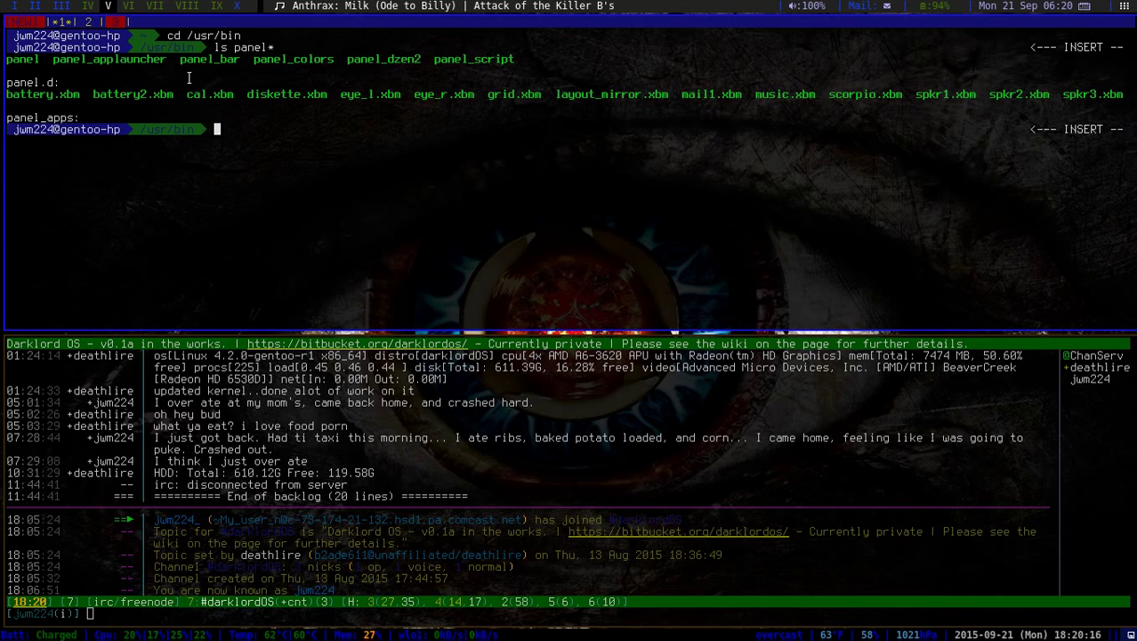
Step: Open the panel_applauncher script in vim
text(vim panel_appl)
key(Tab)
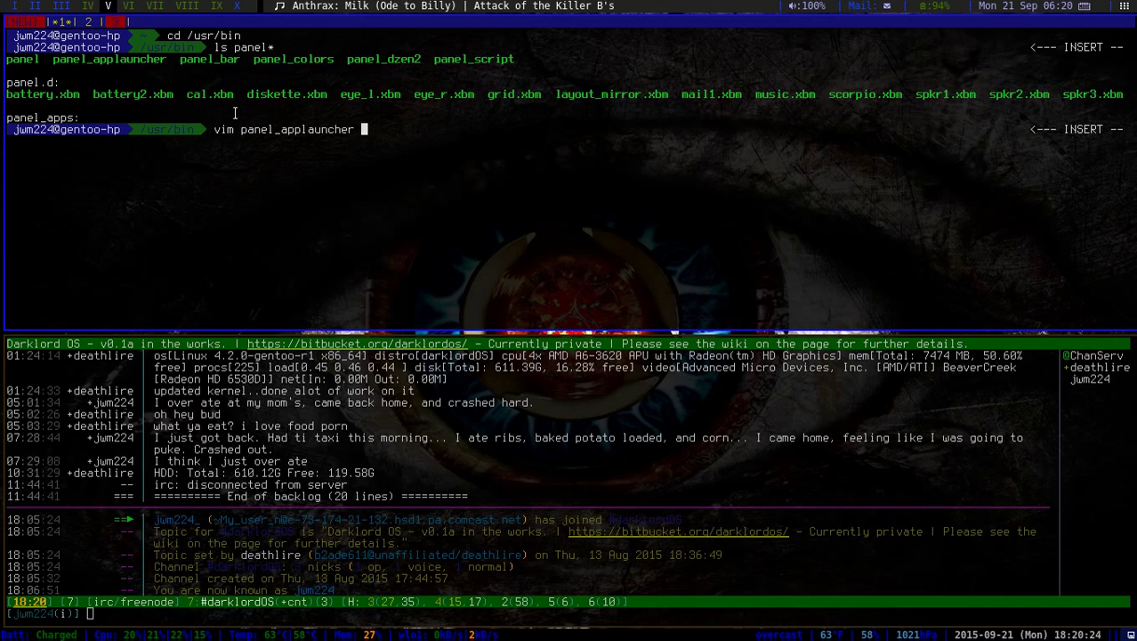
key(Return)
key(Return)
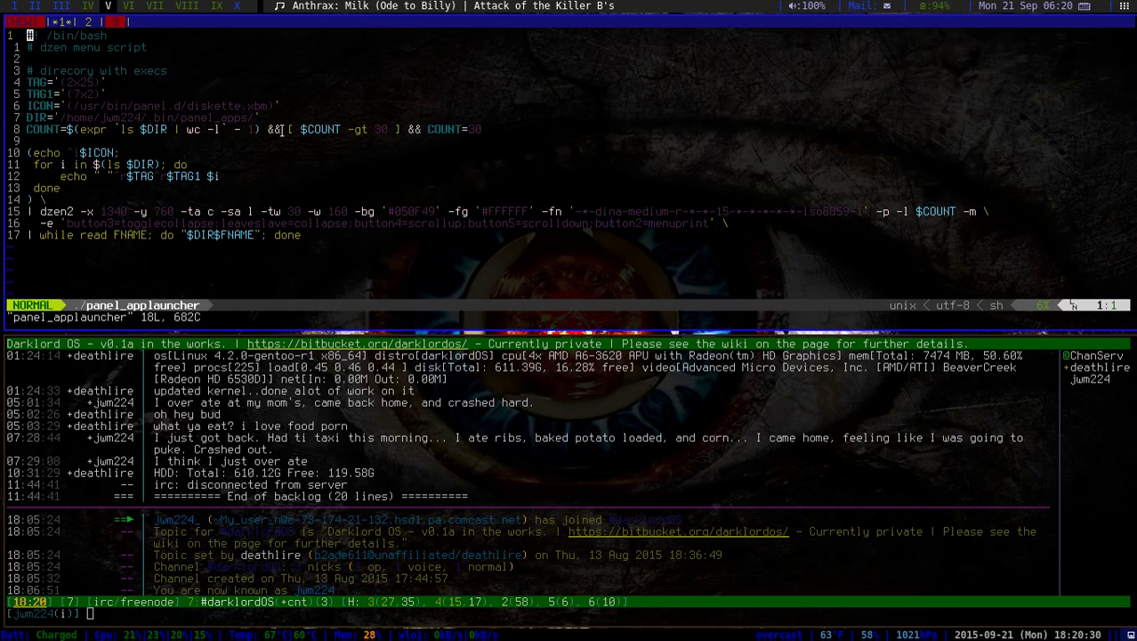
Step: Examine the ICON line of the script and the path to the diskette.xbm file
key(j)
key(j)
key(j)
key(j)
key(j)
key(j)
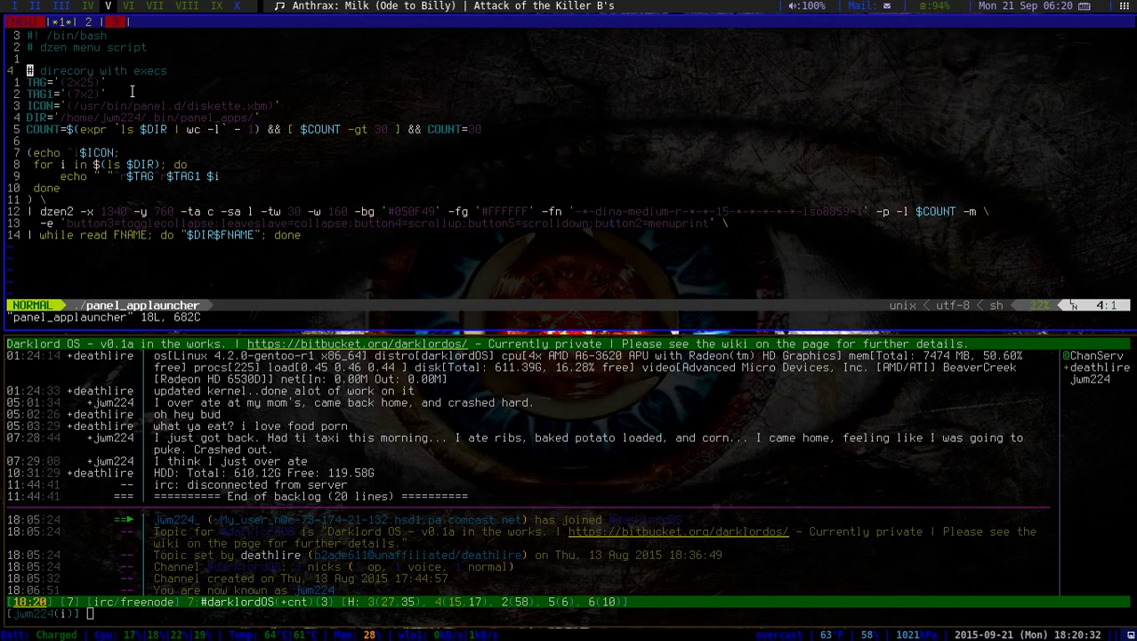
key(l)
key(l)
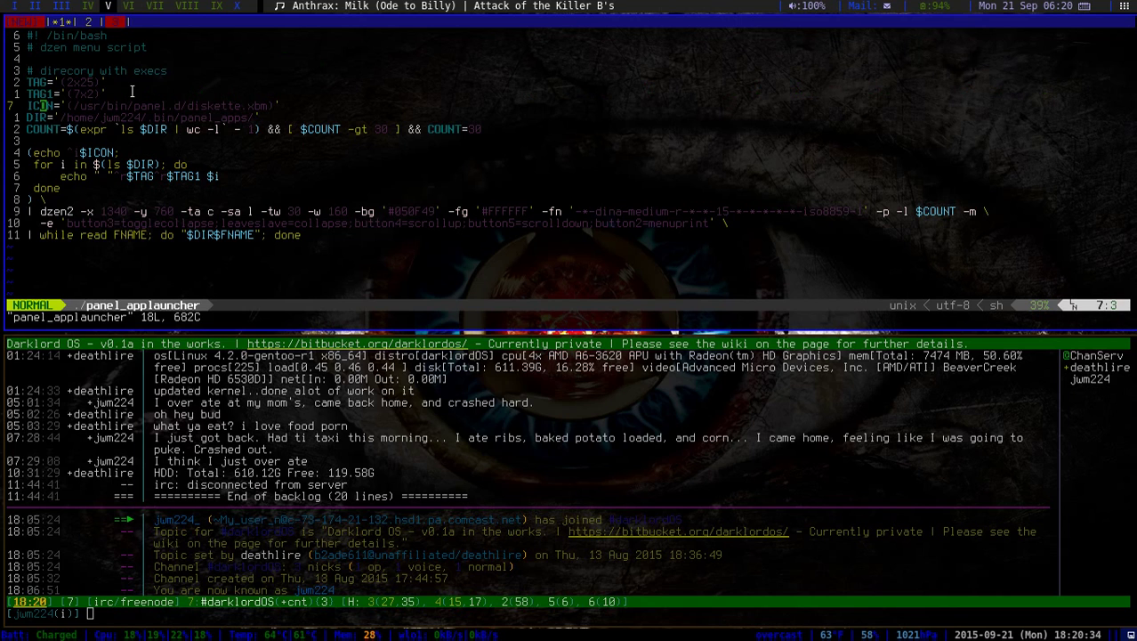
key(l)
key(l)
key(l)
key(l)
key(l)
key(l)
key(l)
key(l)
key(l)
key(l)
key(l)
key(l)
key(l)
key(l)
key(l)
key(l)
key(l)
key(l)
key(l)
key(l)
key(l)
key(l)
key(l)
key(l)
key(l)
key(l)
key(l)
key(l)
key(l)
key(l)
key(l)
key(l)
key(l)
key(l)
key(j)
key(k)
key(h)
key(h)
key(h)
key(h)
key(h)
key(h)
key(h)
key(h)
key(h)
key(h)
key(h)
key(h)
key(h)
key(h)
key(h)
key(h)
key(h)
key(h)
key(h)
key(h)
key(h)
key(h)
key(h)
key(h)
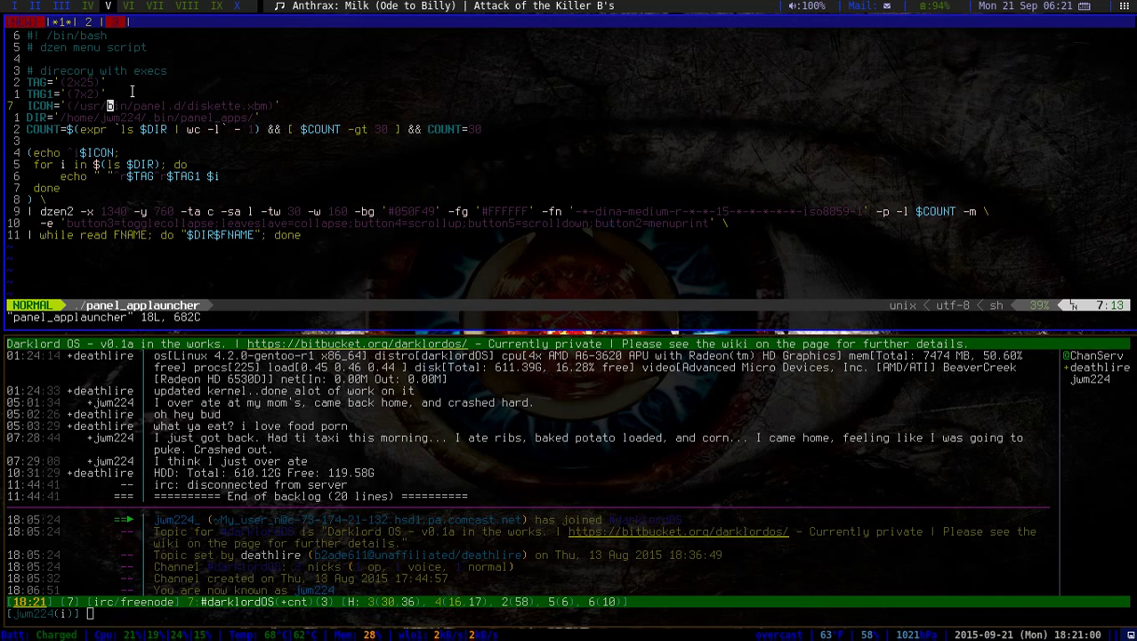
Step: Examine the DIR line of the script and its path to the panel_apps directory
key(j)
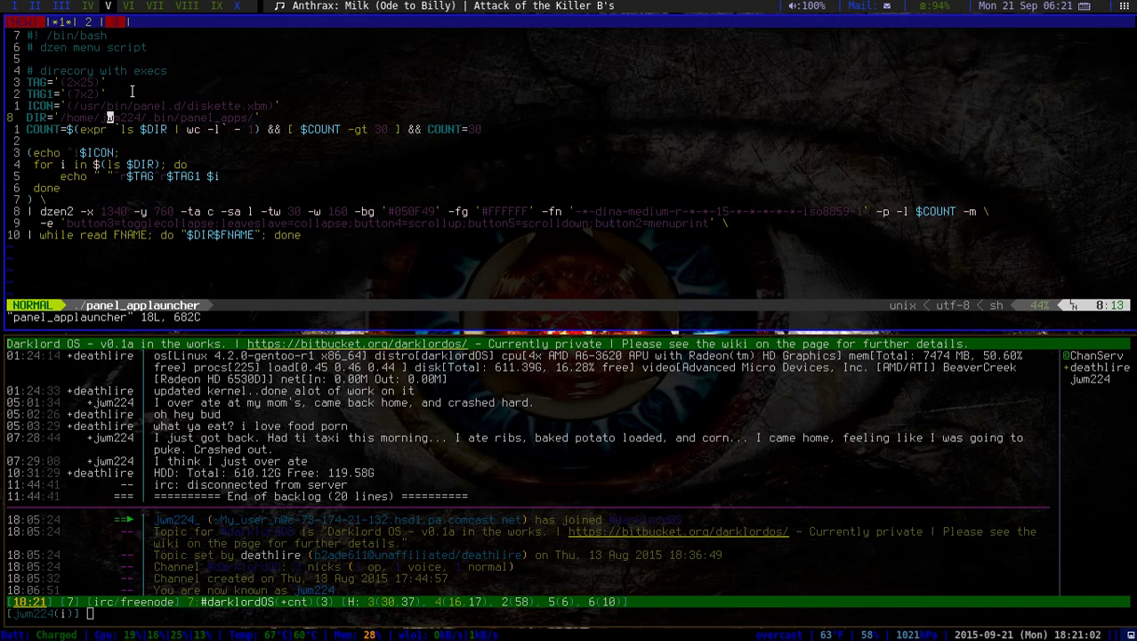
key(h)
key(h)
key(h)
key(h)
key(h)
key(h)
key(h)
key(l)
key(l)
key(l)
key(l)
key(l)
key(l)
key(l)
key(l)
key(l)
key(l)
key(l)
key(l)
key(w)
key(h)
key(l)
key(l)
key(l)
key(l)
Step: Review the script from the echo line with the icon through the directory loop to the dzen2 command line
key(j)
key(j)
key(j)
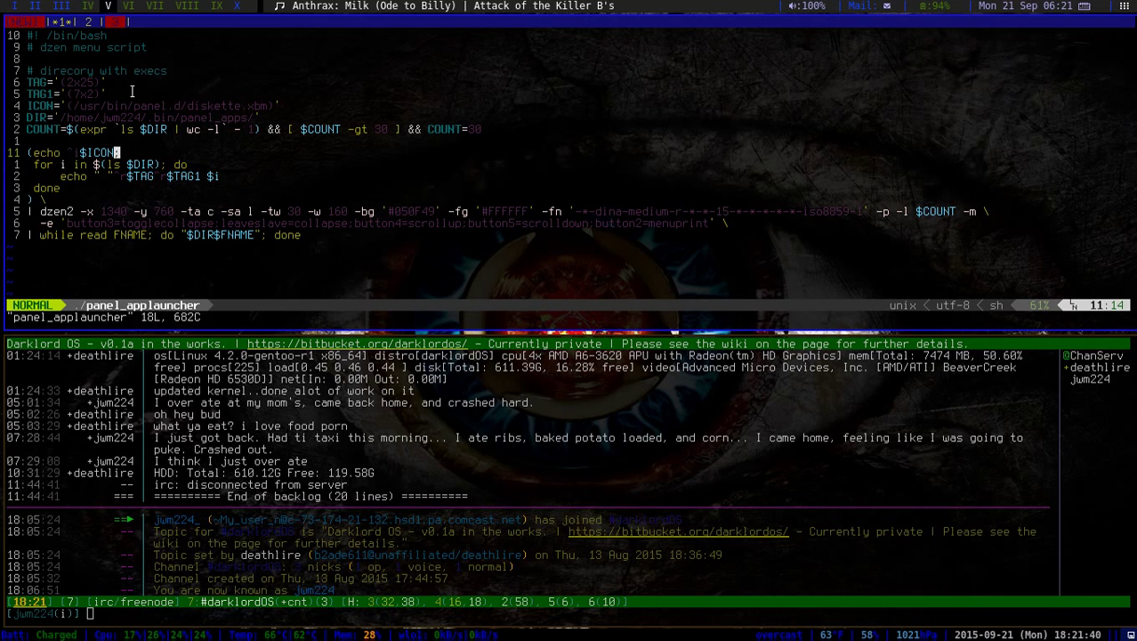
key(j)
key(j)
key(j)
key(j)
key(j)
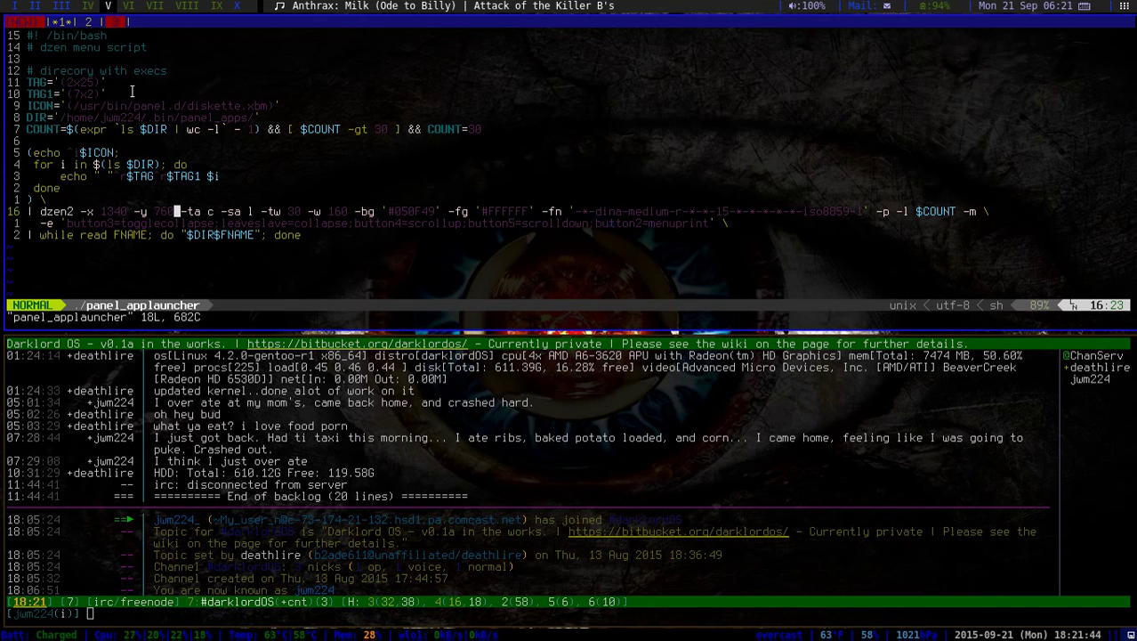
Step: Examine the -x and -y position options on the script's dzen2 command line
key(b)
key(b)
key(b)
key(b)
key(b)
key(b)
key(l)
key(l)
key(l)
key(l)
key(l)
key(l)
key(l)
key(l)
key(l)
key(l)
key(l)
key(l)
key(l)
key(l)
key(l)
key(l)
key(l)
key(l)
key(l)
key(l)
key(l)
key(h)
key(h)
key(h)
key(h)
key(h)
key(h)
key(h)
key(h)
key(h)
key(h)
key(h)
key(h)
key(h)
key(h)
key(h)
key(h)
key(w)
key(w)
key(w)
key(w)
key(w)
key(h)
key(h)
key(h)
key(h)
key(h)
key(h)
key(l)
key(l)
key(l)
key(l)
key(l)
key(l)
key(l)
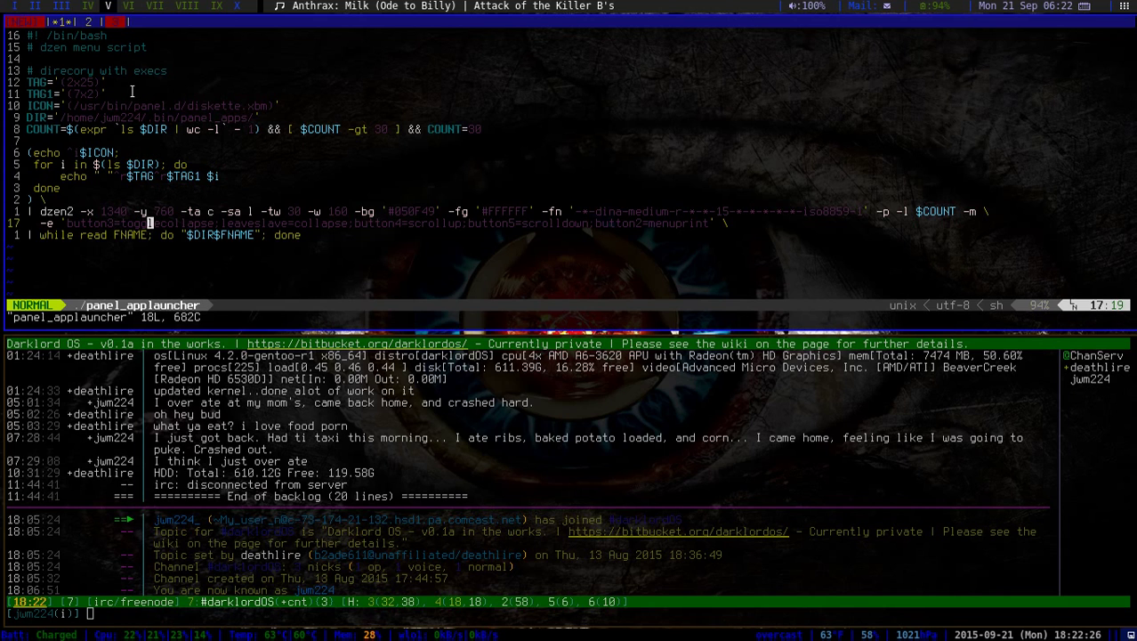
key(l)
key(l)
key(h)
key(h)
key(l)
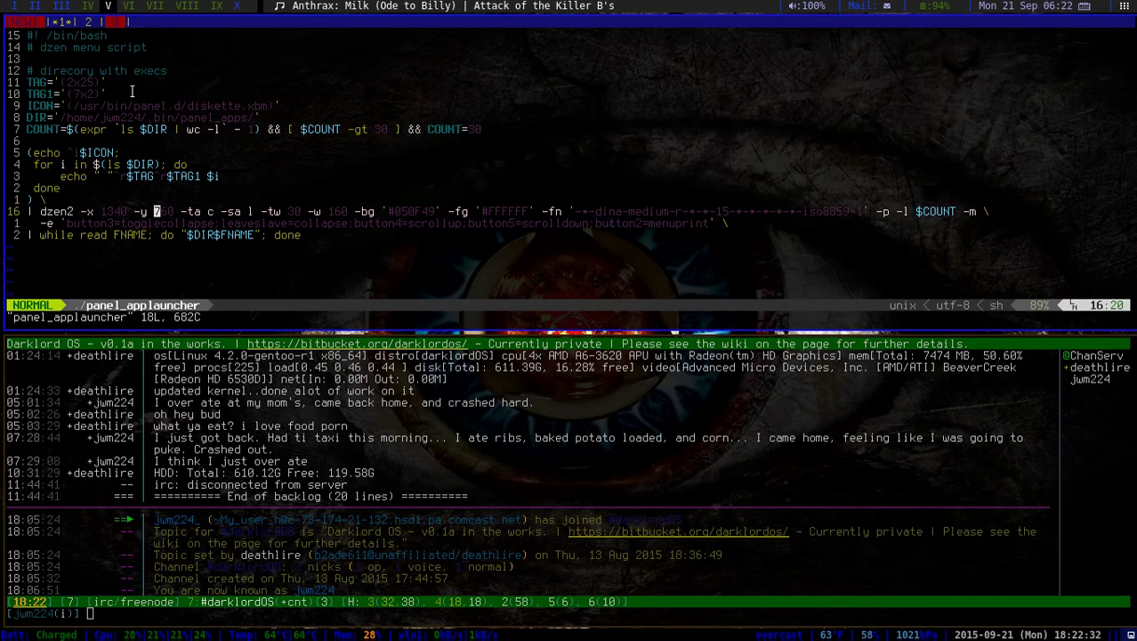
Step: Examine the alignment and width options -ta, -sa, -tw and -w on the dzen2 line, up to the -bg colour
key(h)
key(h)
key(h)
key(h)
key(h)
key(h)
key(h)
key(h)
key(h)
key(l)
key(l)
key(l)
key(l)
key(l)
key(l)
key(l)
key(l)
key(l)
key(l)
key(l)
key(l)
key(l)
key(l)
key(l)
key(l)
key(l)
key(l)
key(l)
key(l)
key(l)
key(l)
key(l)
key(l)
key(l)
key(l)
key(l)
key(l)
key(l)
key(l)
key(l)
key(l)
key(l)
key(l)
key(l)
key(h)
key(h)
key(h)
key(l)
key(l)
key(l)
key(l)
key(l)
key(l)
key(l)
key(l)
Step: Copy the dzen2 -bg colour, switch to the browser's hexadecimal colour chart page, enter #050F49 as the RGB value and apply it as text colour
drag(435, 210, 396, 211)
key(super+c)
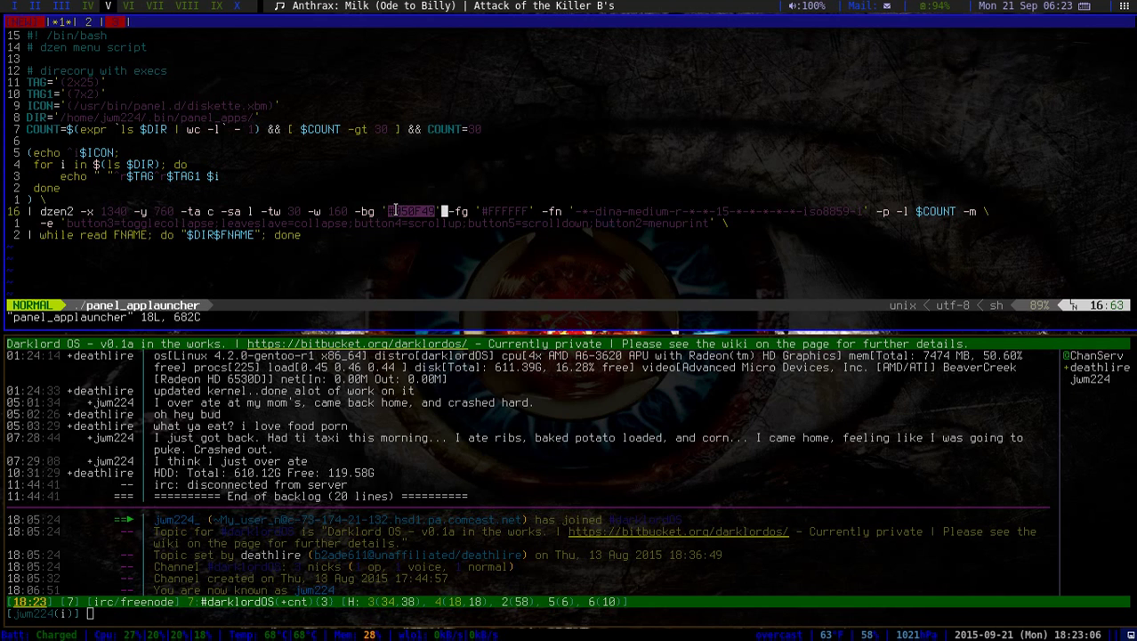
click(58, 5)
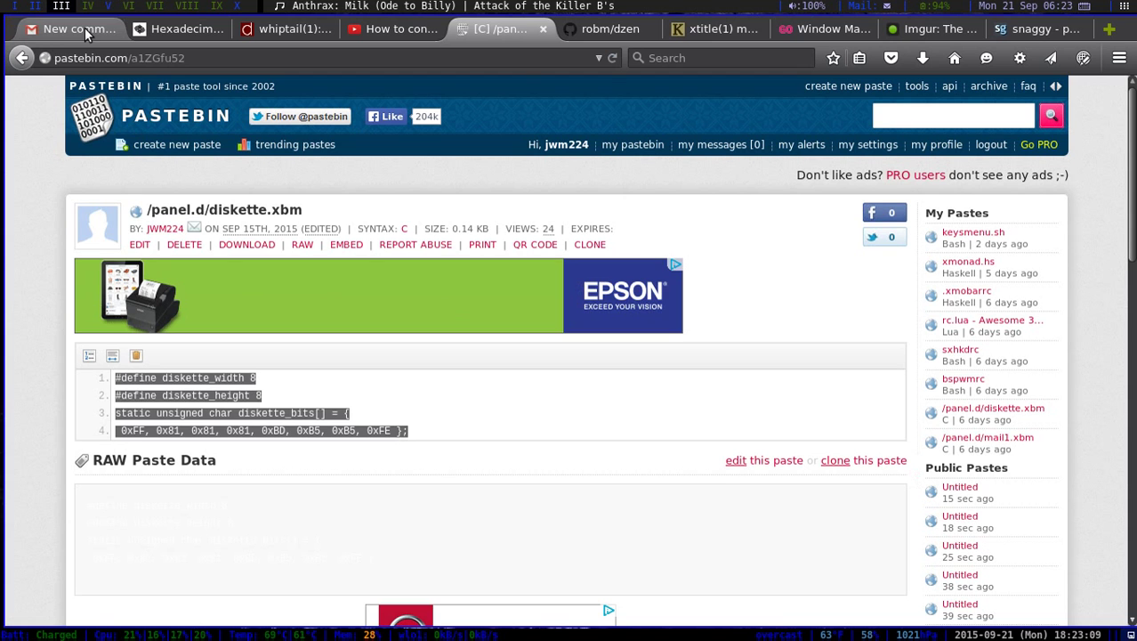
click(156, 32)
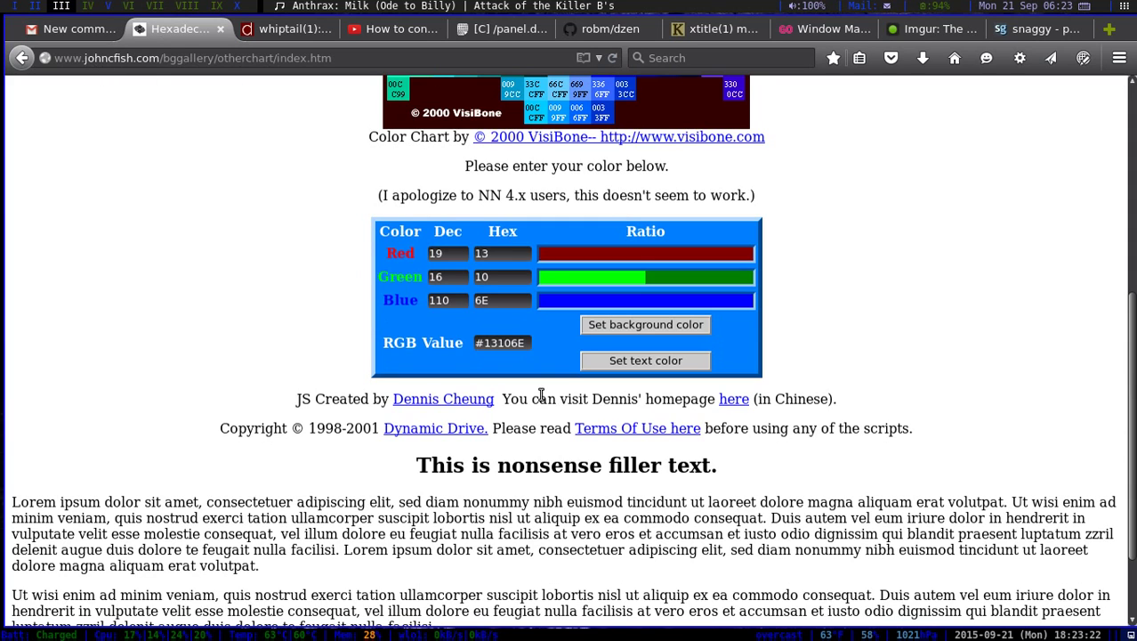
right_click(497, 348)
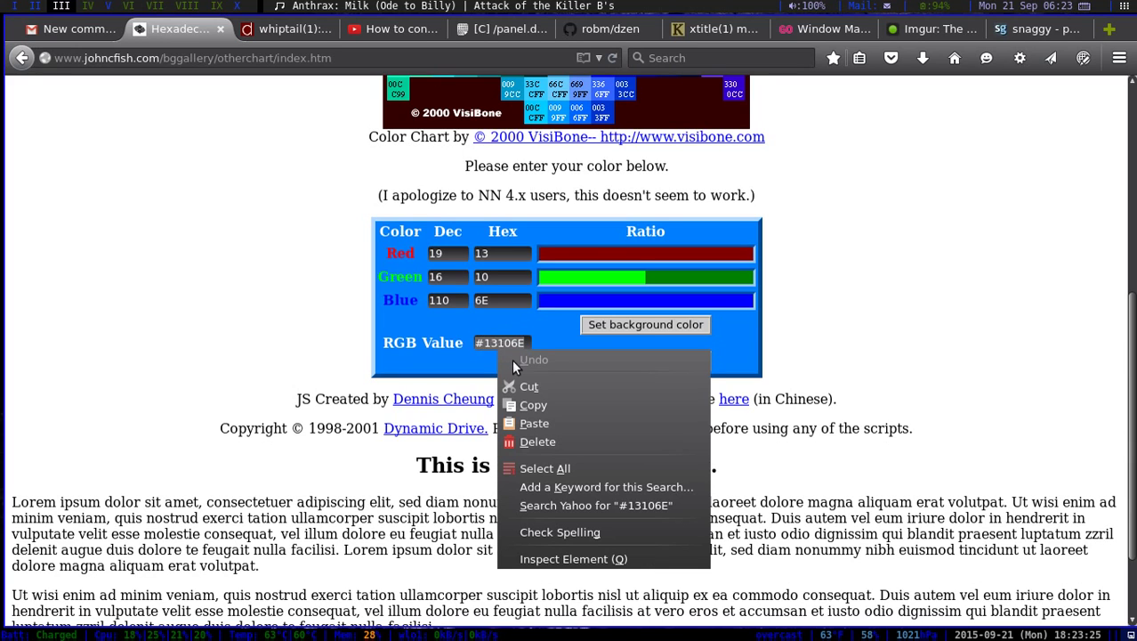
click(557, 427)
click(643, 363)
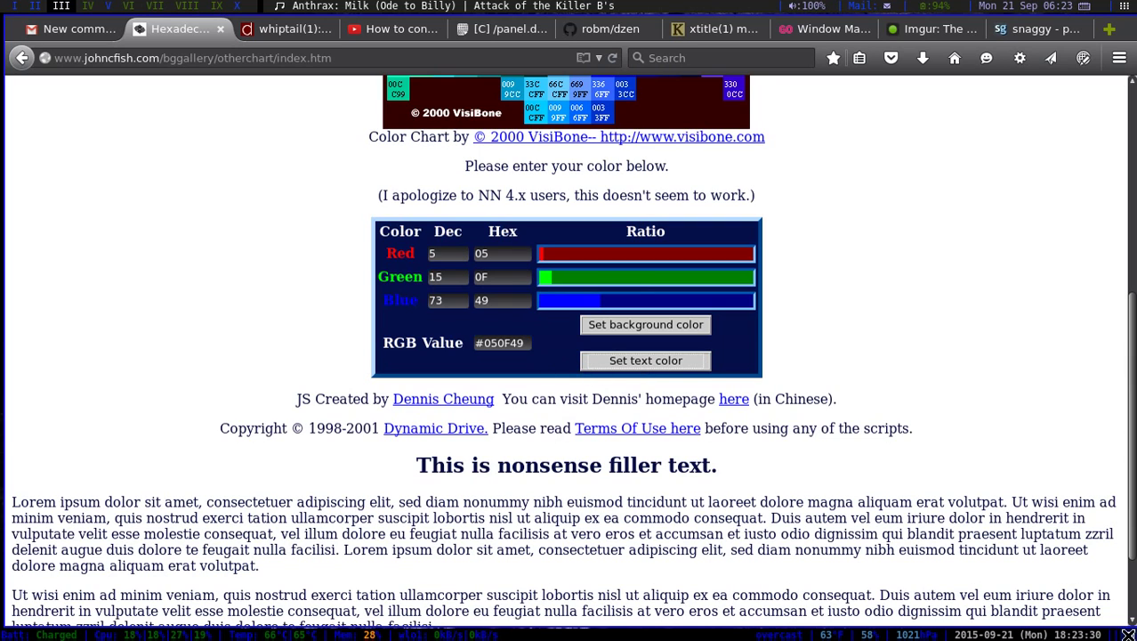
Step: Set green to 110 and blue to 13 in the colour chart, and copy the RGB value #056E0D
click(628, 280)
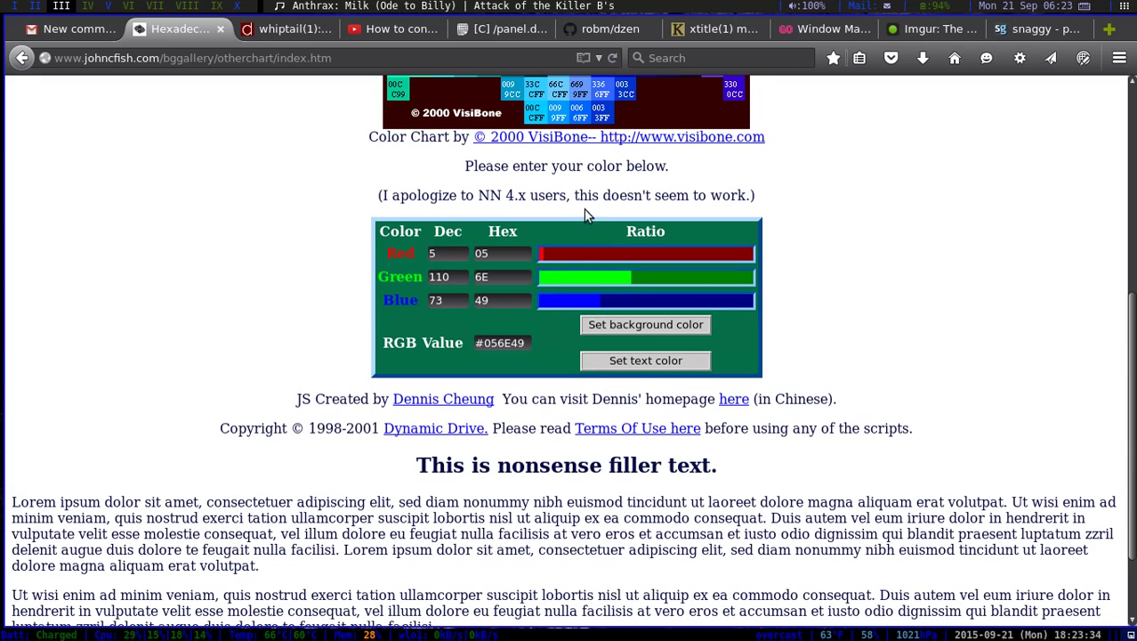
drag(558, 299, 544, 298)
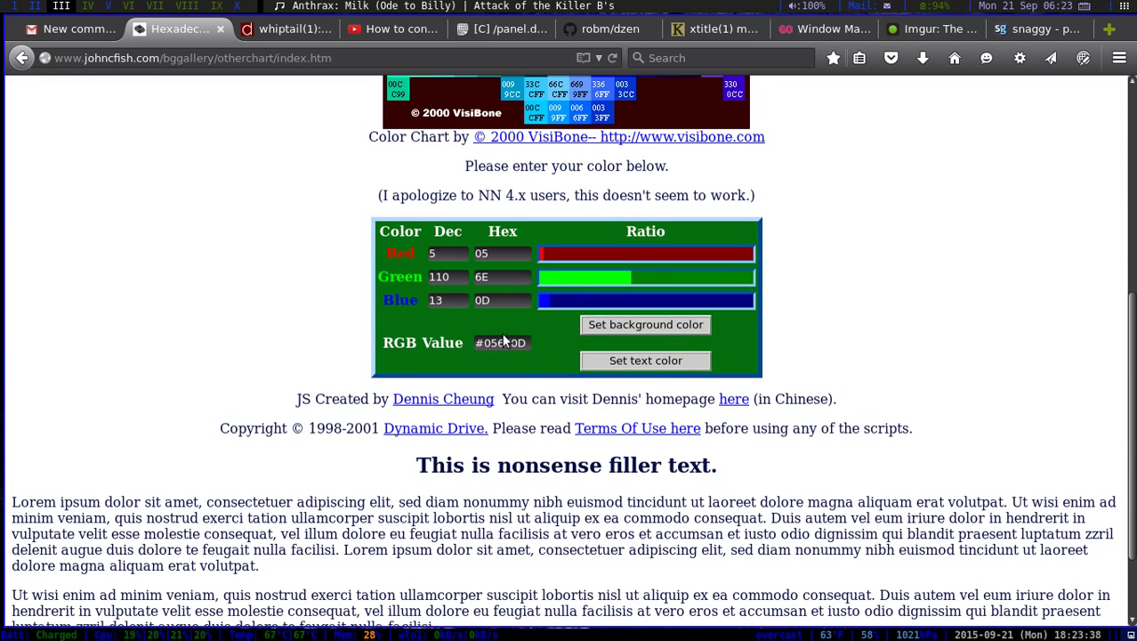
drag(525, 342, 464, 342)
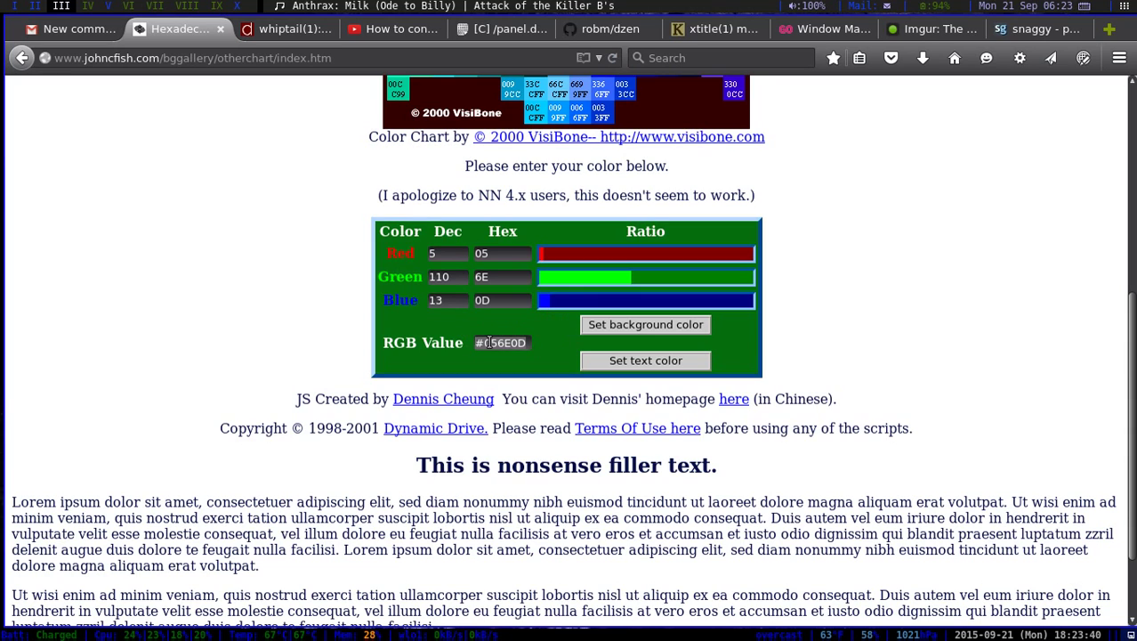
right_click(488, 346)
click(547, 398)
Step: Switch back to the panel_applauncher script in vim and replace the dzen2 -bg colour with #056E0D
click(108, 6)
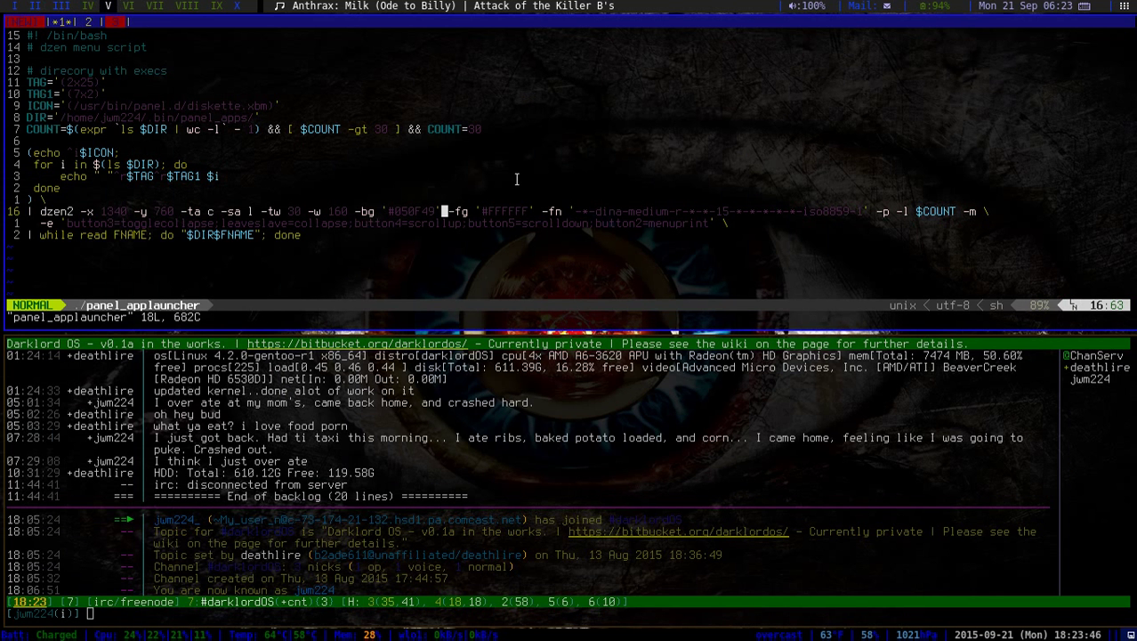
key(i)
key(BackSpace)
key(BackSpace)
key(BackSpace)
key(BackSpace)
key(BackSpace)
key(BackSpace)
key(BackSpace)
key(BackSpace)
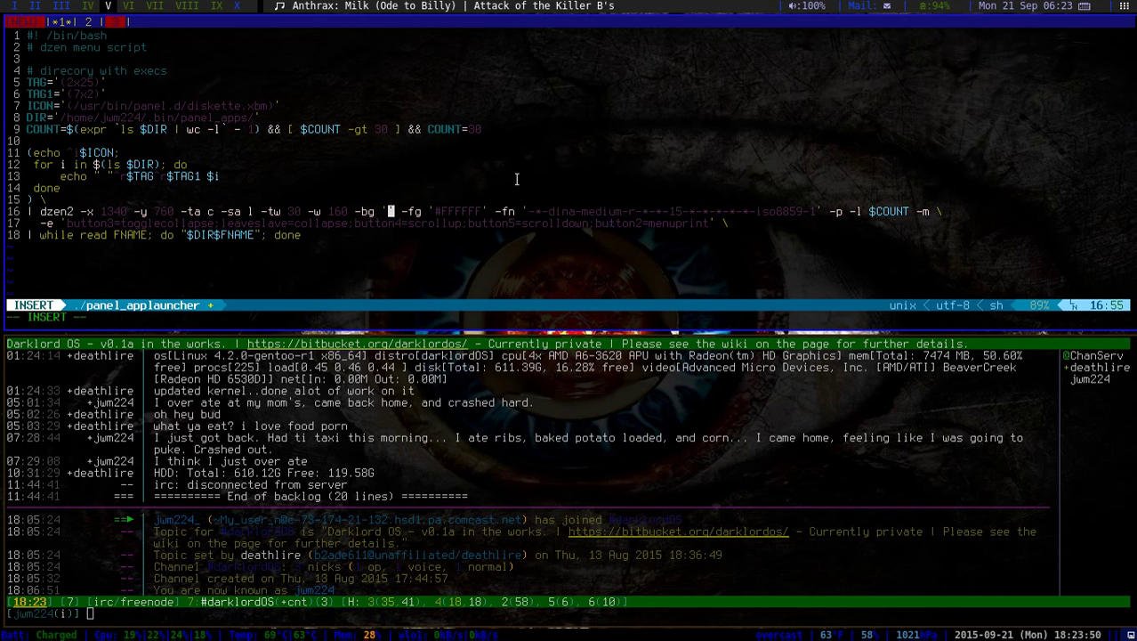
text(#056E0D)
key(Right)
key(Right)
key(Right)
key(Right)
key(Right)
key(Right)
key(Right)
key(Right)
key(Right)
key(Right)
key(Right)
key(Right)
key(Right)
key(Right)
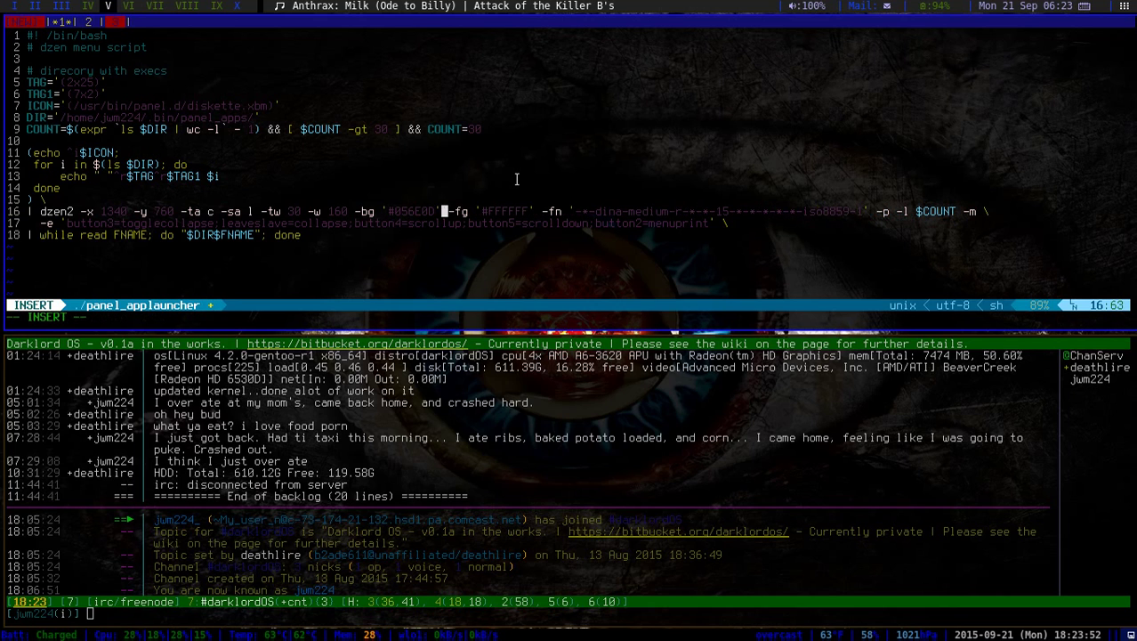
Step: Replace the dzen2 -fg colour with #000005 in the panel_applauncher script
key(BackSpace)
key(BackSpace)
key(BackSpace)
key(BackSpace)
key(BackSpace)
key(BackSpace)
text(000000)
key(Down)
key(Up)
key(Left)
key(Down)
key(Up)
key(Down)
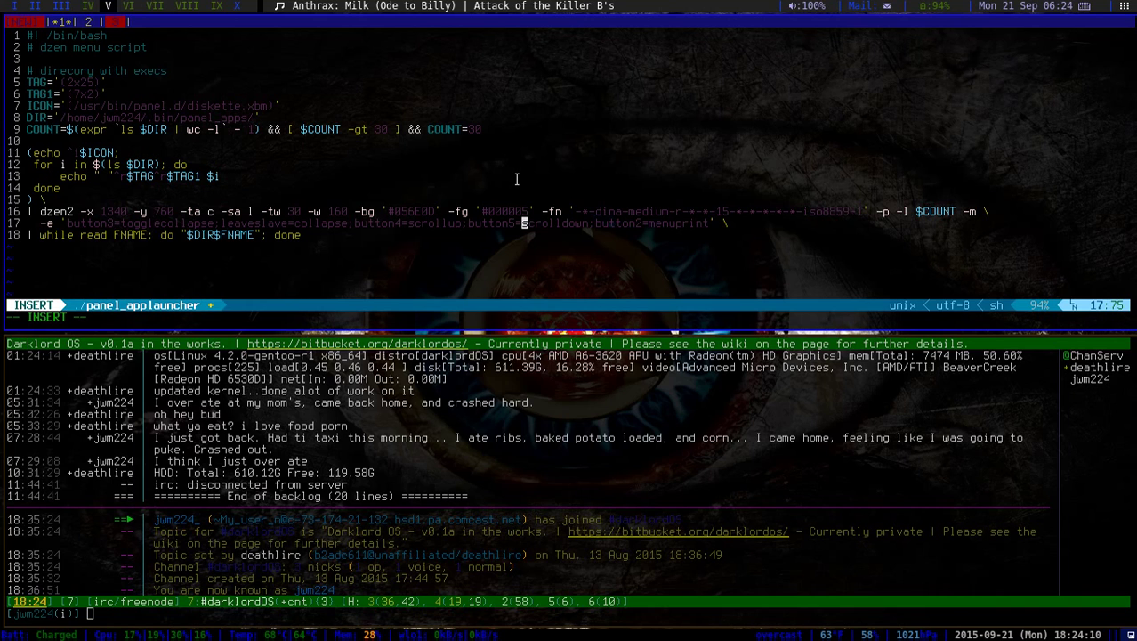
Step: Force-save the panel_applauncher script and quit vim to the shell
key(Escape)
text(:)
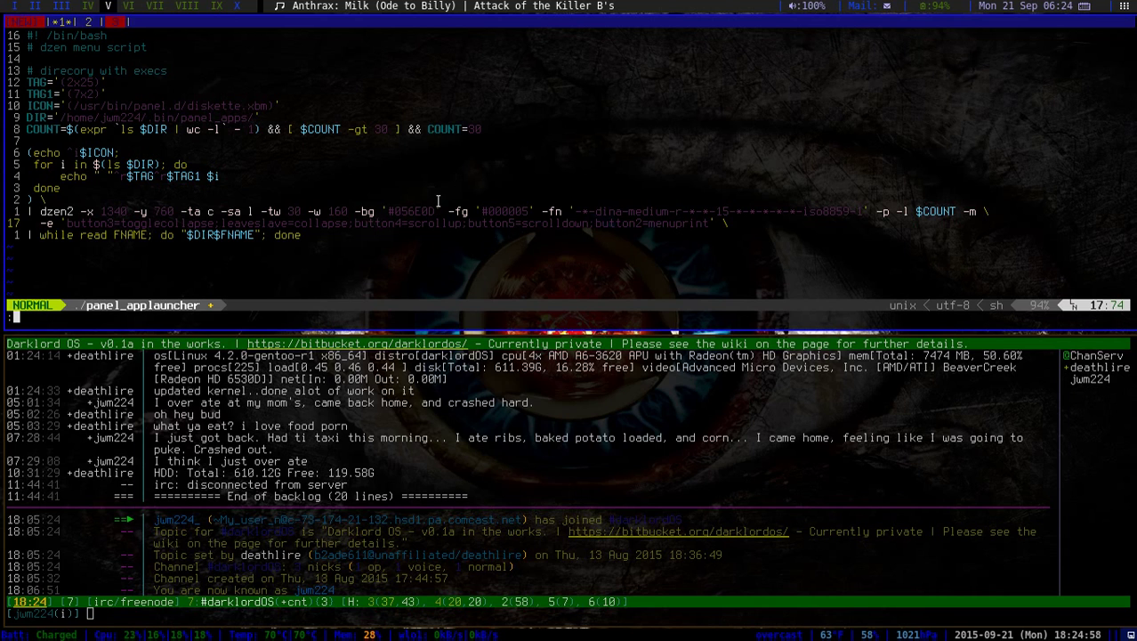
text(w!!)
key(Return)
key(Return)
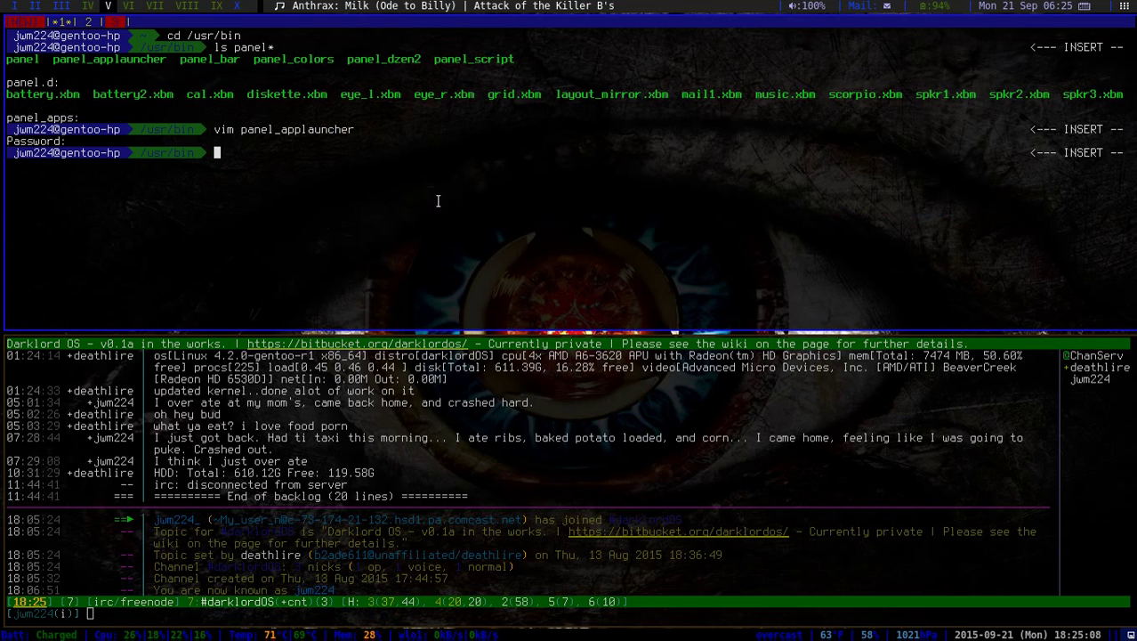
Step: Change to the home directory and run panel_applauncher as a background process
text(pan)
key(BackSpace)
key(BackSpace)
key(BackSpace)
text(cd)
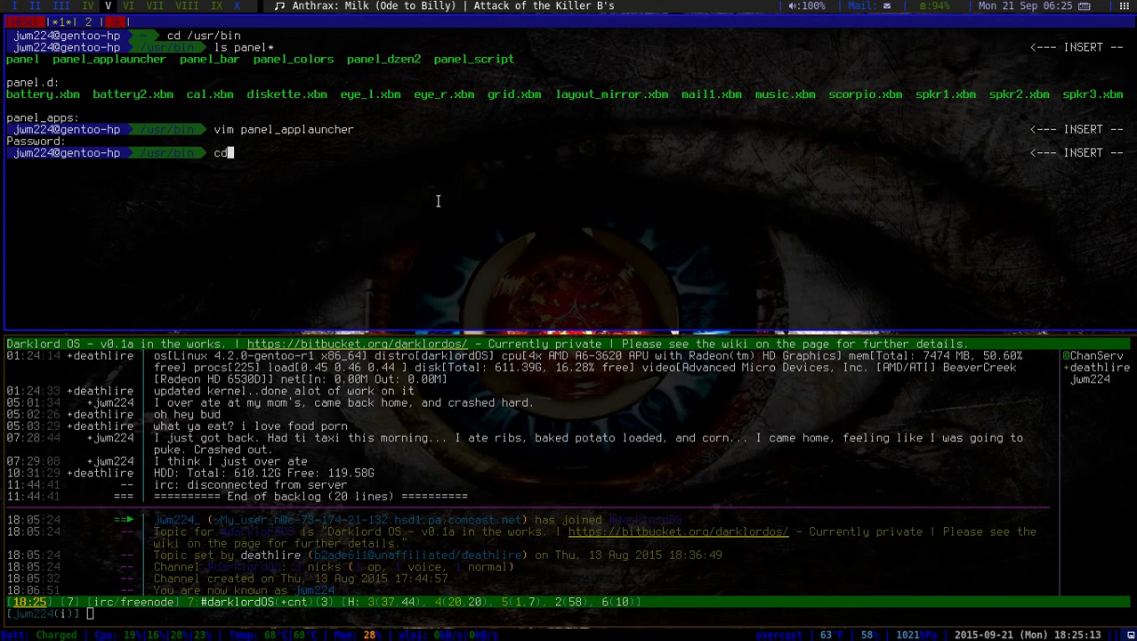
key(Return)
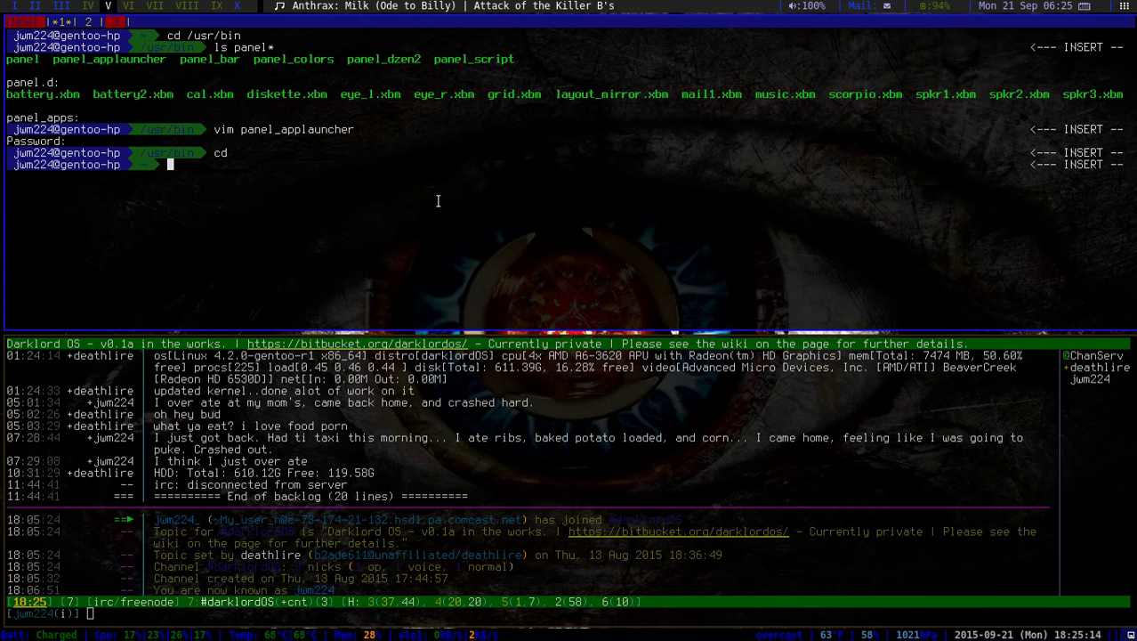
text(panel_appla)
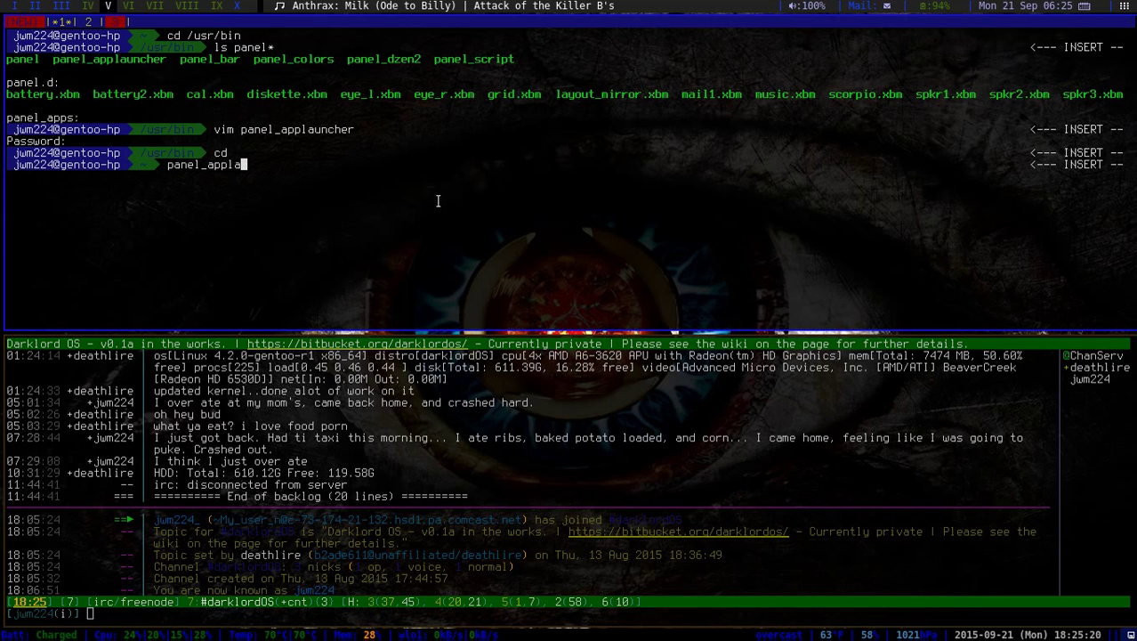
text(uncher &)
key(Return)
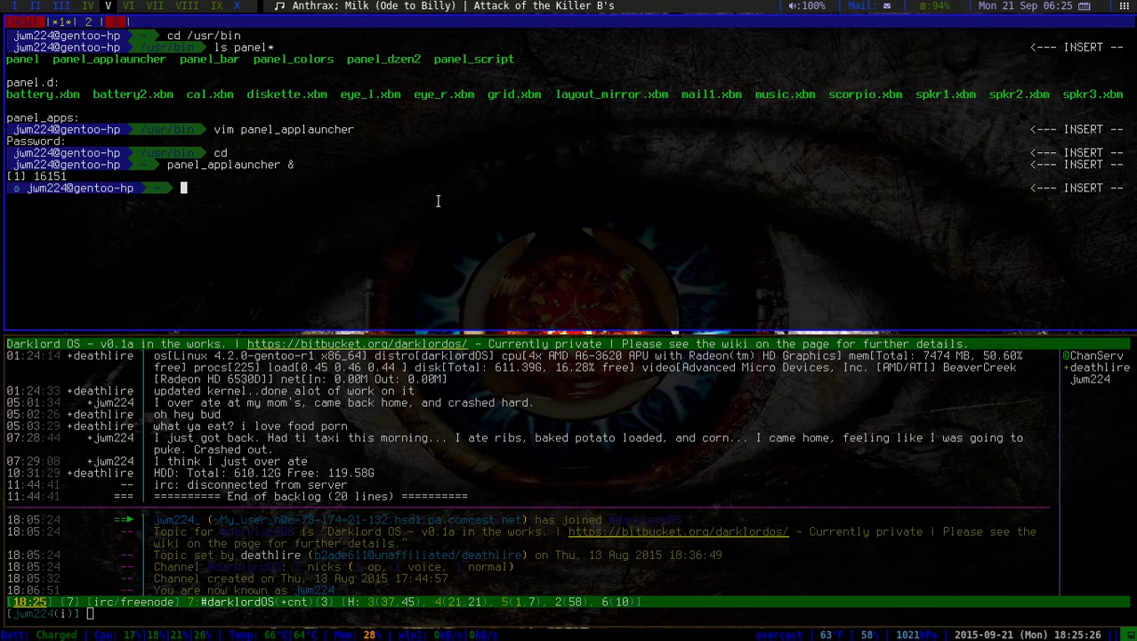
Step: Expand the dzen2 application launcher from its diskette icon and try to start virtualbox
click(1130, 635)
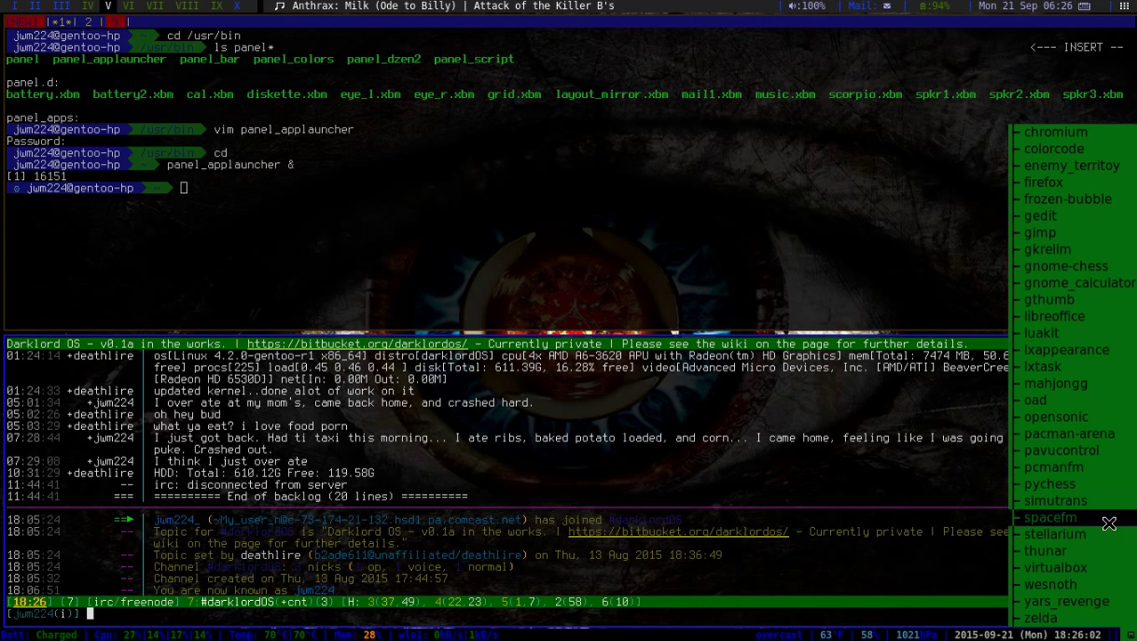
click(1104, 567)
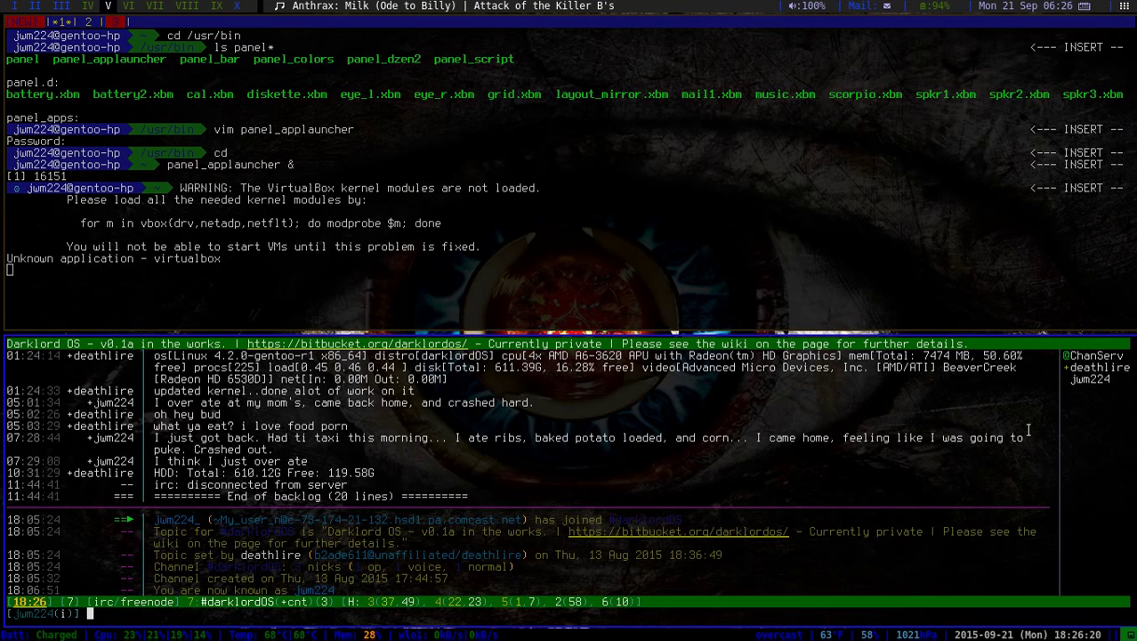
click(1130, 635)
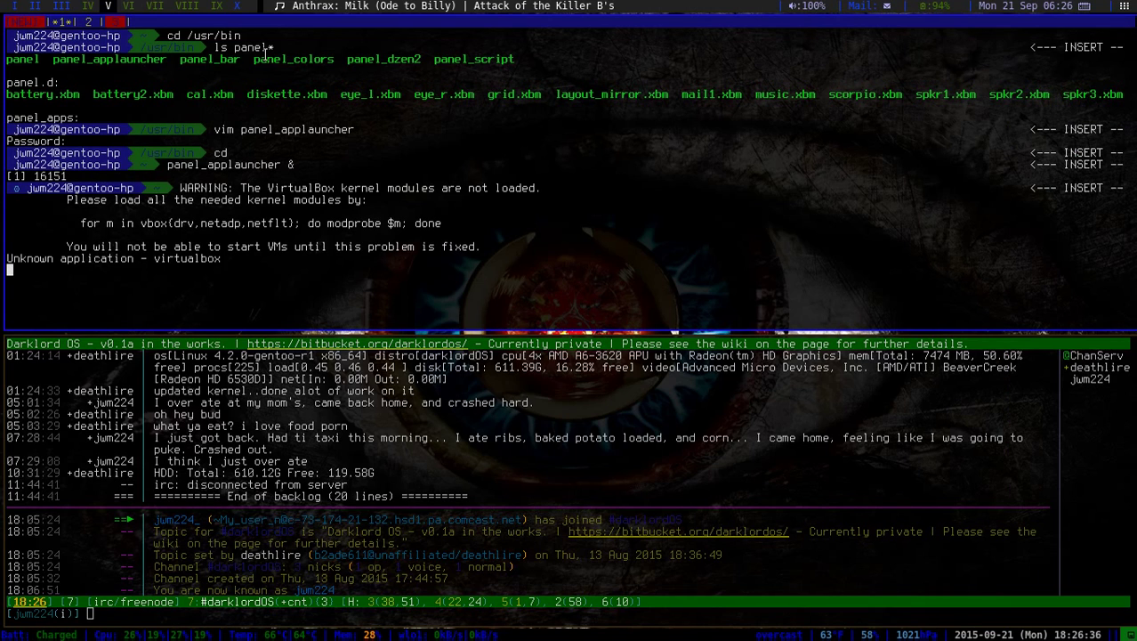
Step: Switch to empty workspace VII, expand the application launcher and start pacman-arena
key(super+7)
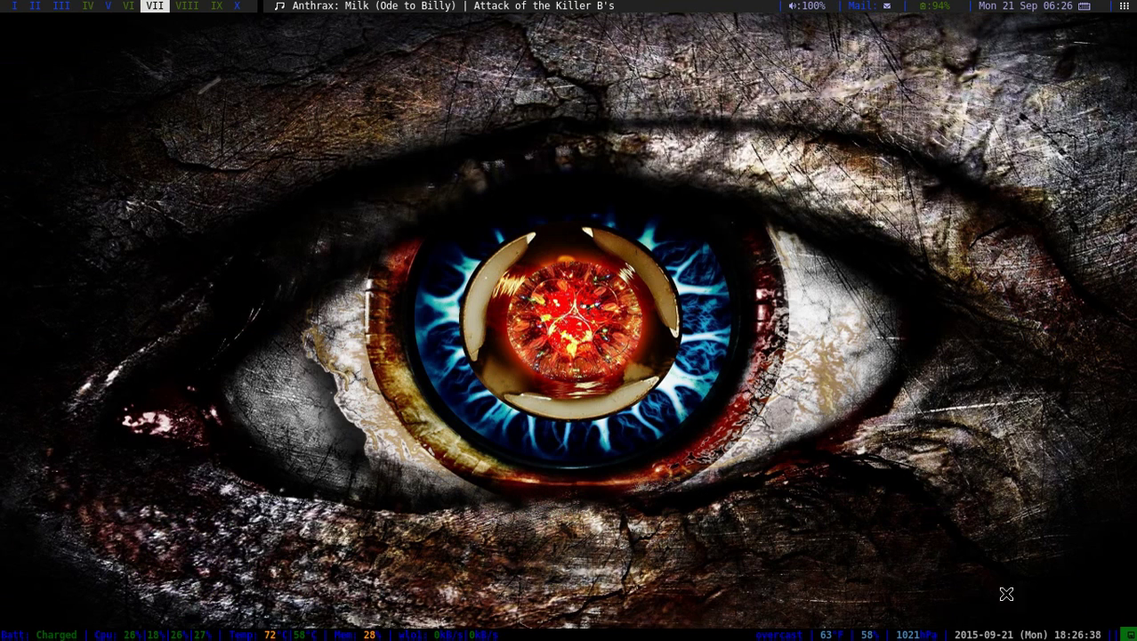
mouse_move(1132, 633)
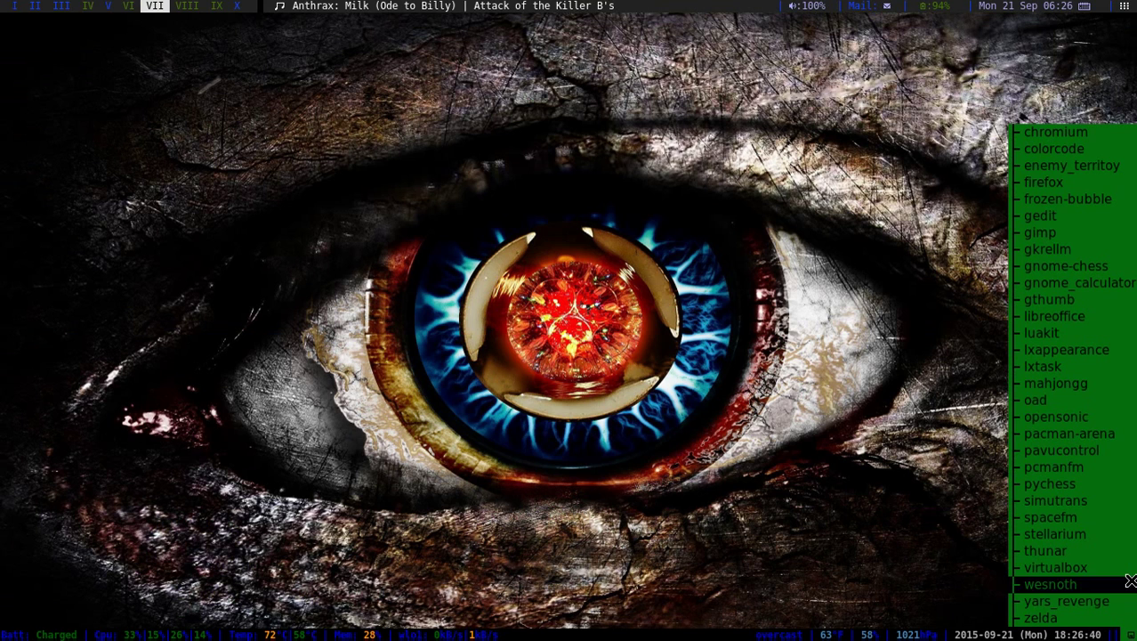
click(1115, 438)
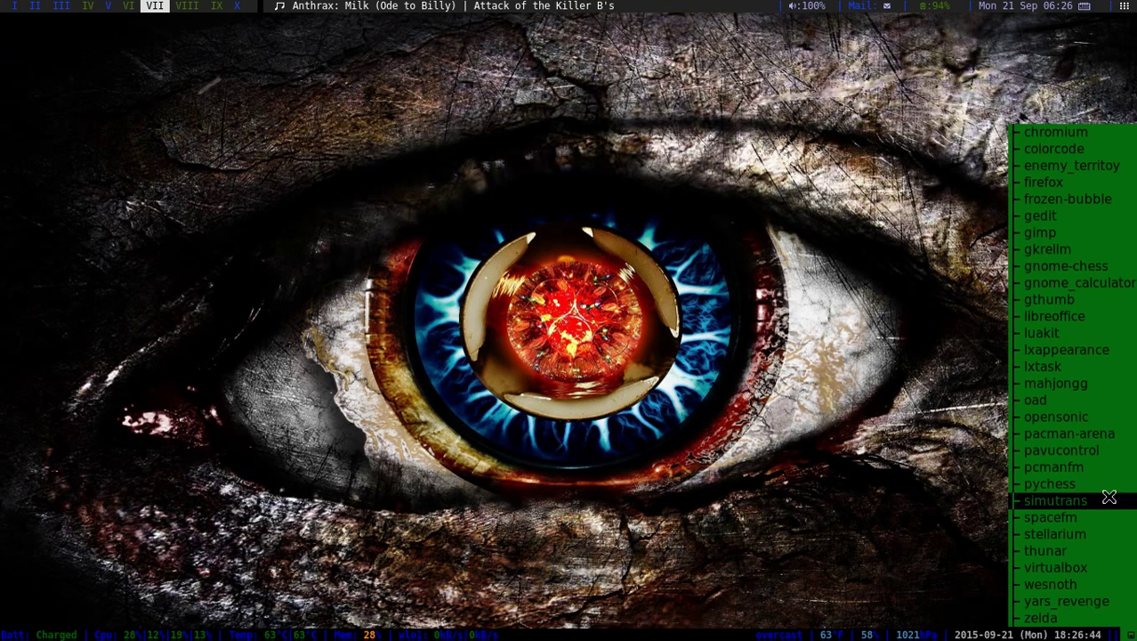
click(1107, 440)
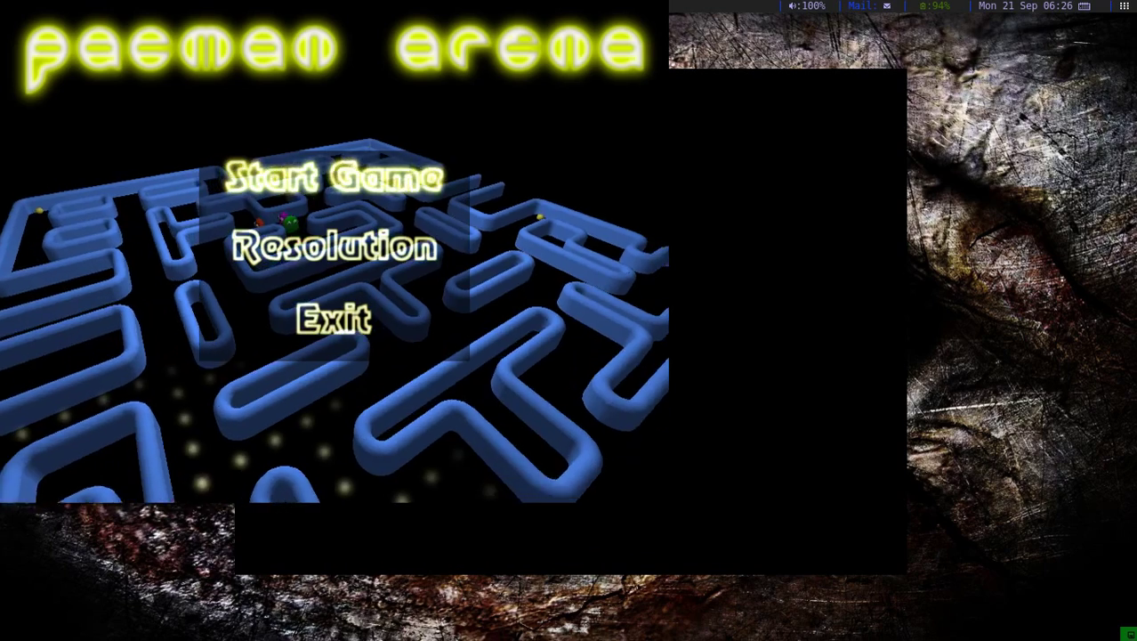
Step: Exit the Pacman Arena game from its main menu
key(Down)
key(Down)
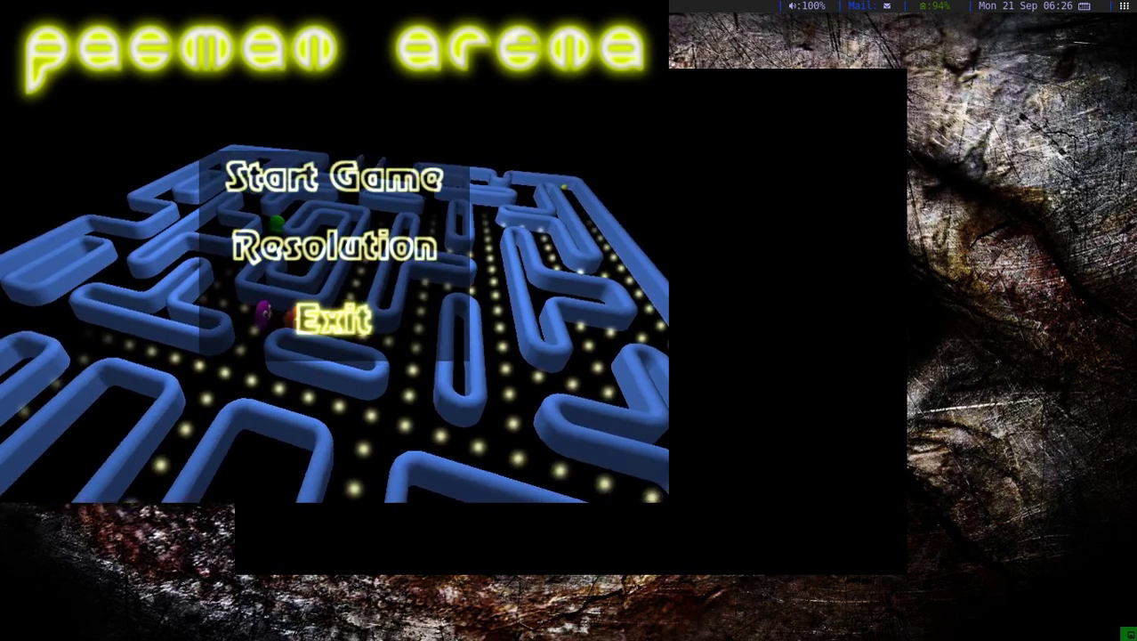
key(Return)
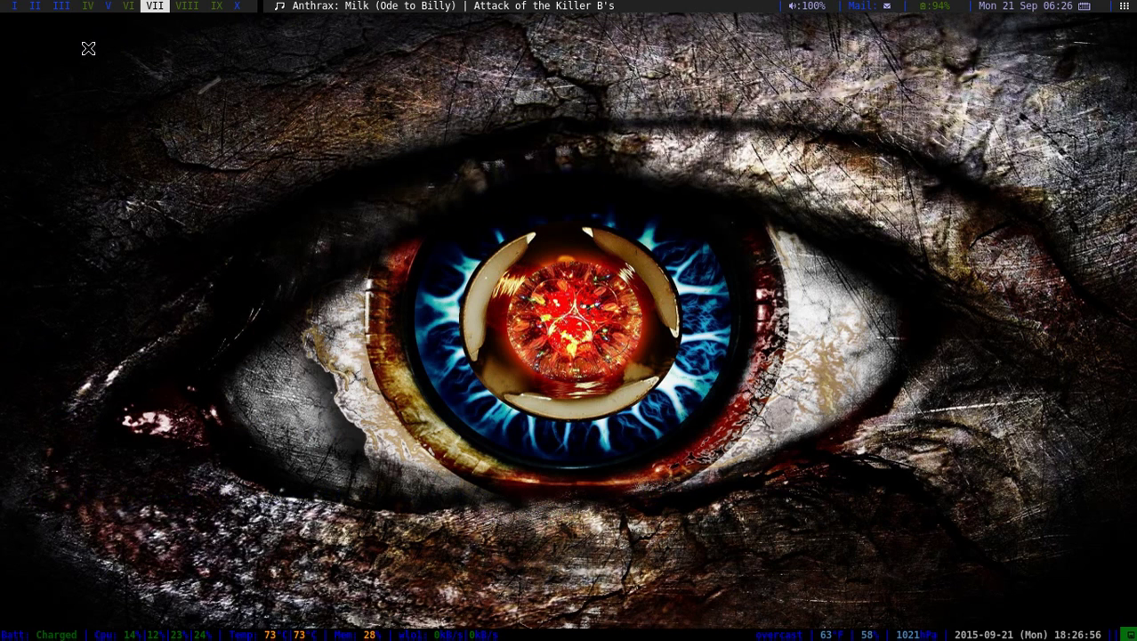
Step: Return to the terminal on workspace V and bring back the shell prompt below the program output
click(210, 6)
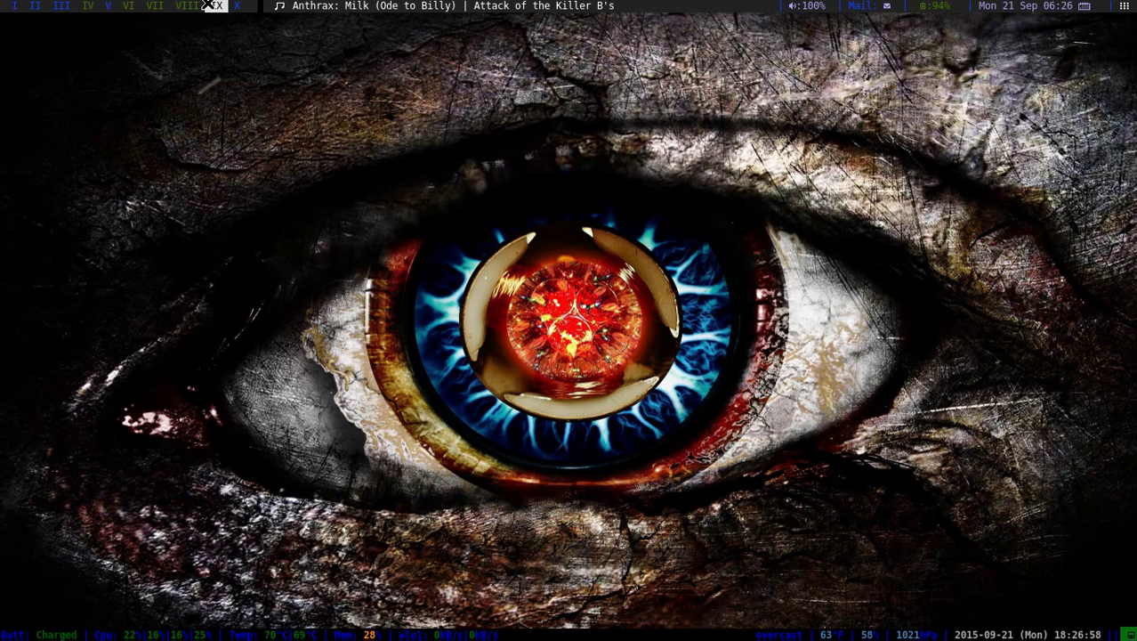
click(111, 5)
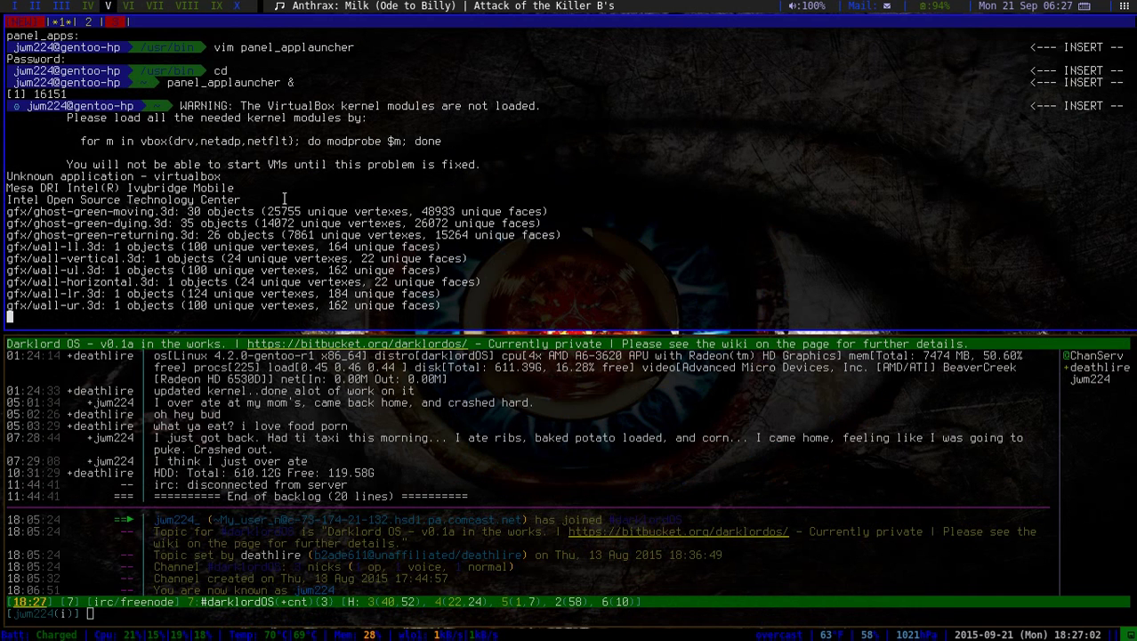
key(Return)
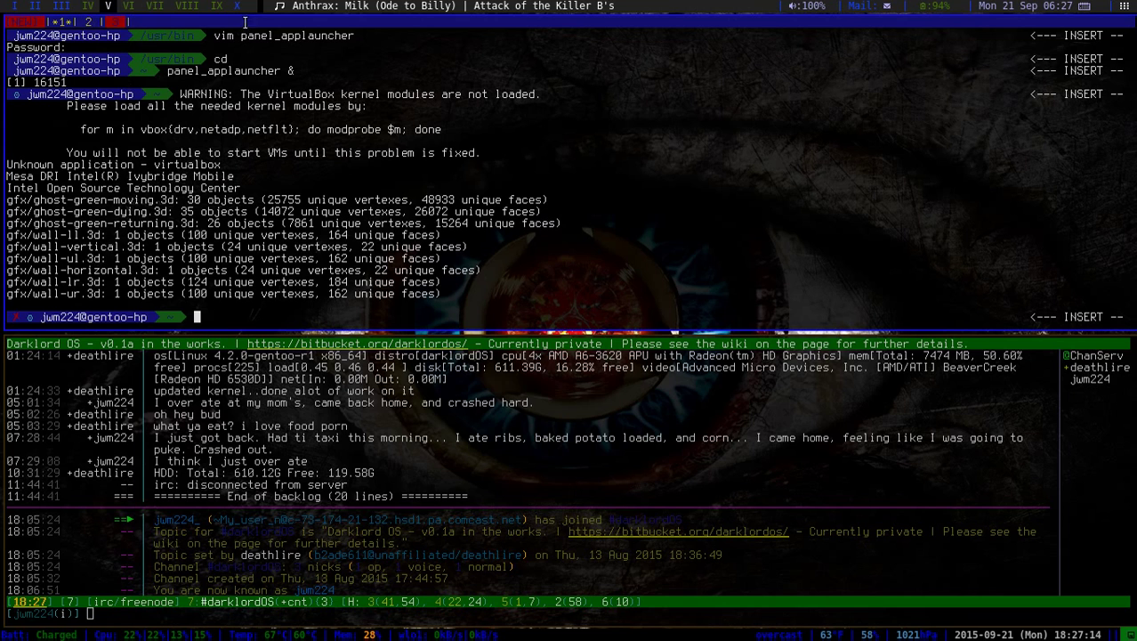
Step: Switch to the browser on workspace III and on to the ffmpeg recording terminal on workspace X
click(60, 7)
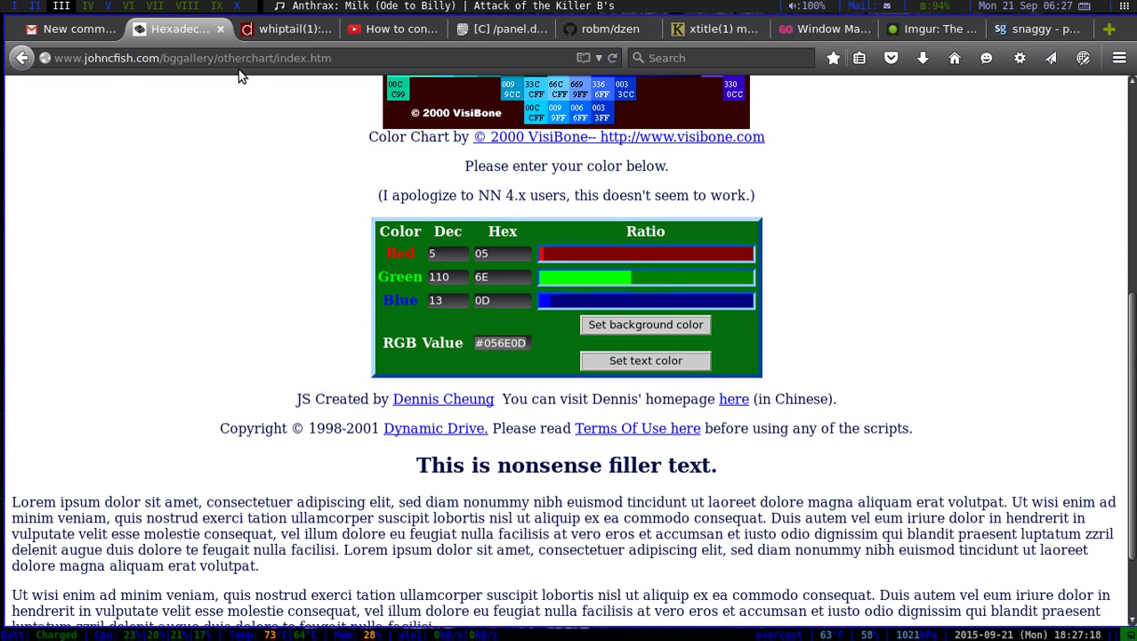
click(240, 7)
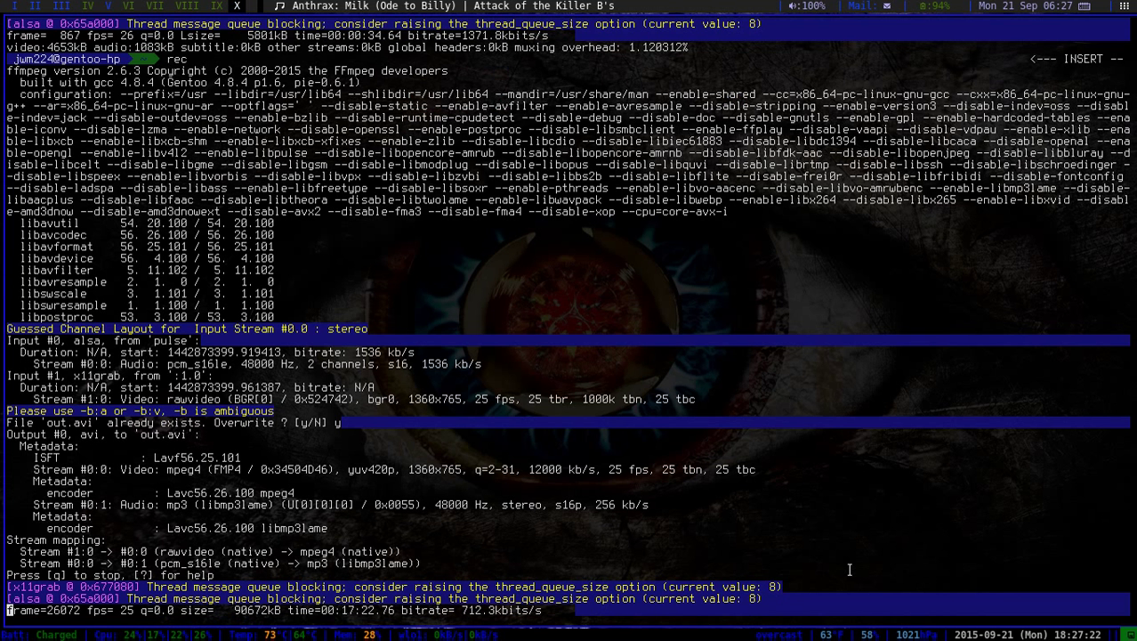